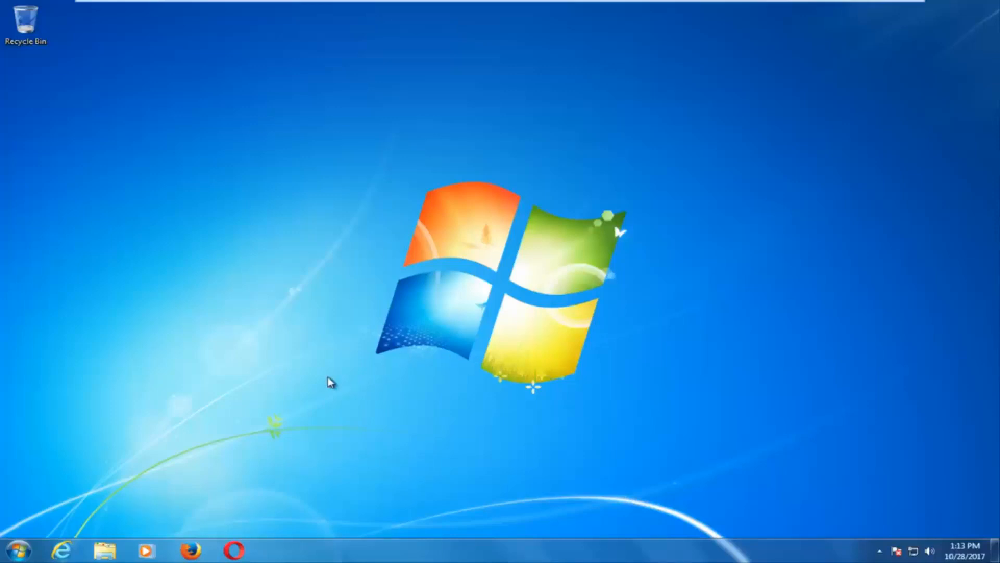
# Step: Launch Firefox from the taskbar while it loads, then start Internet Explorer
pyautogui.click(191, 551)
pyautogui.click(190, 550)
pyautogui.click(191, 550)
pyautogui.click(62, 550)
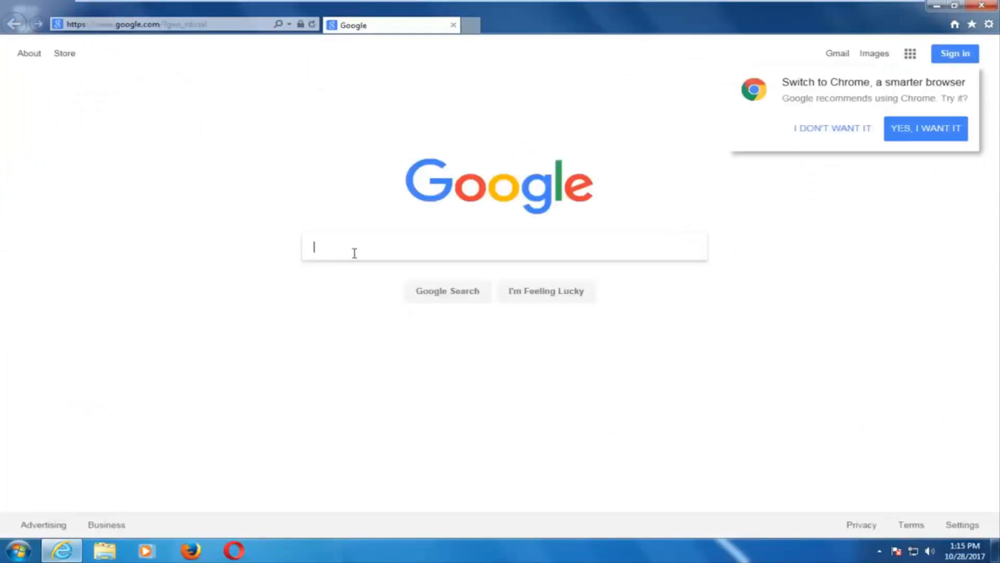
# Step: Search Google for 'windows 10 download', close all Firefox windows, and dismiss IE's default-browser prompt
pyautogui.write('windows')
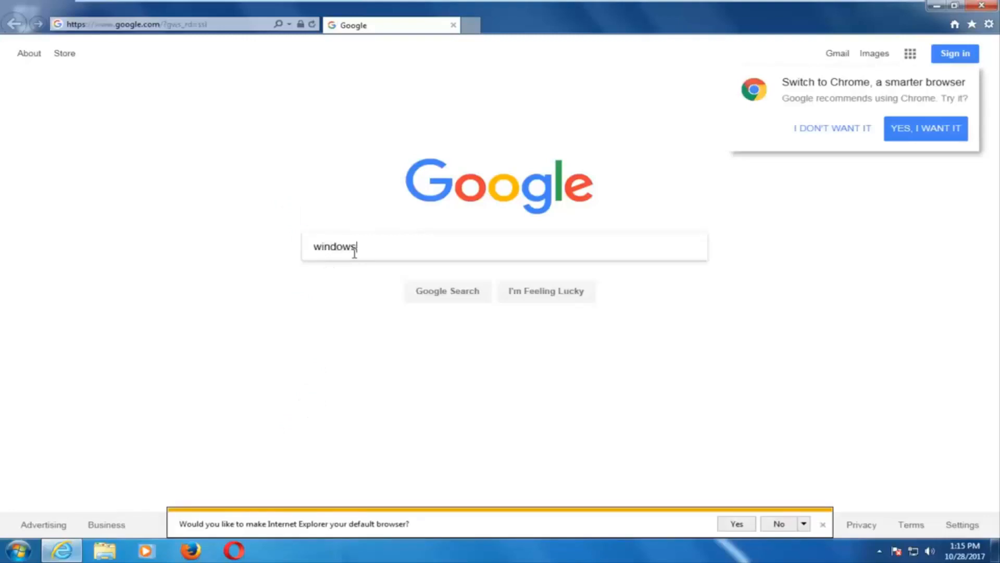
pyautogui.write(' 10 download')
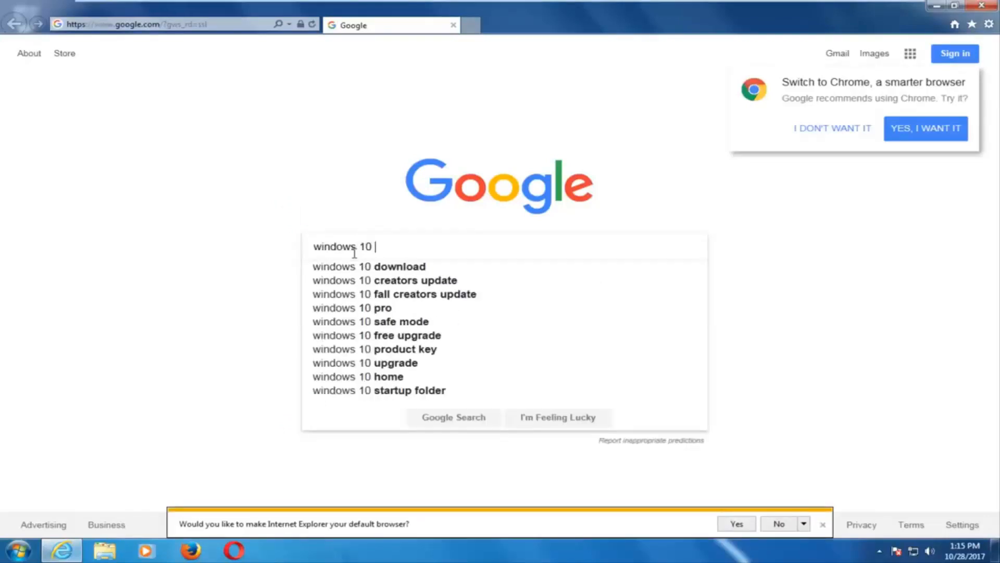
pyautogui.press('Return')
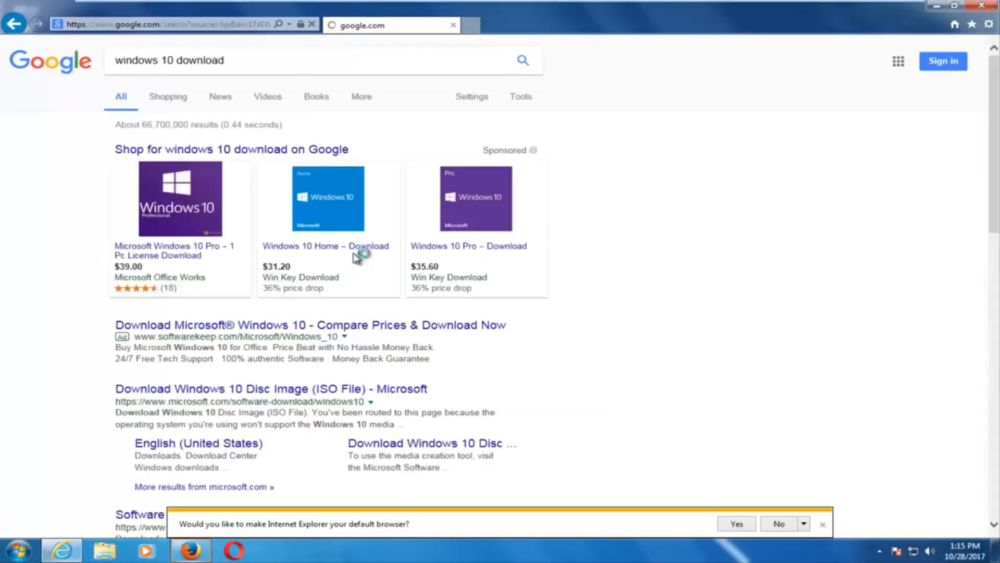
pyautogui.rightClick(208, 551)
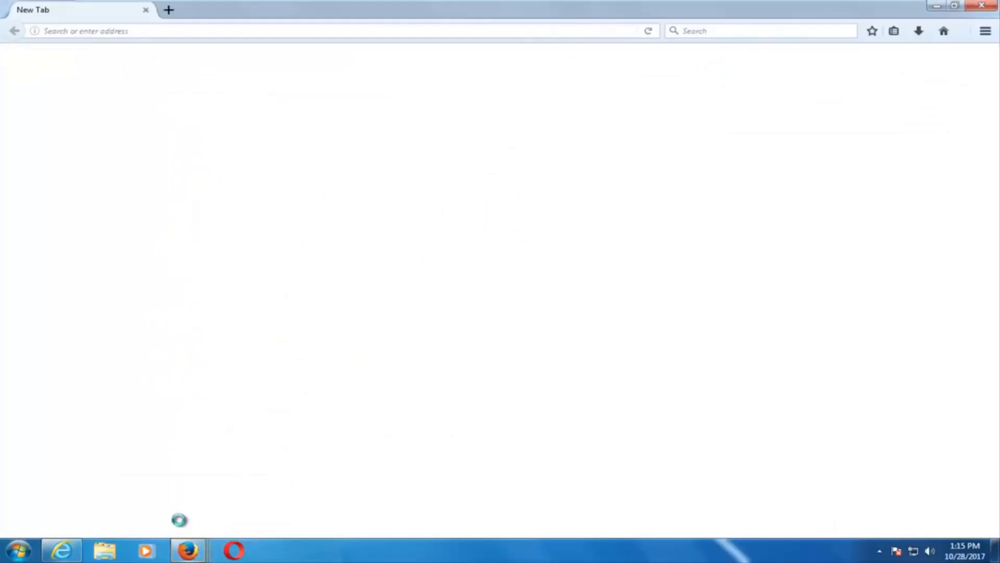
pyautogui.rightClick(190, 550)
pyautogui.click(174, 519)
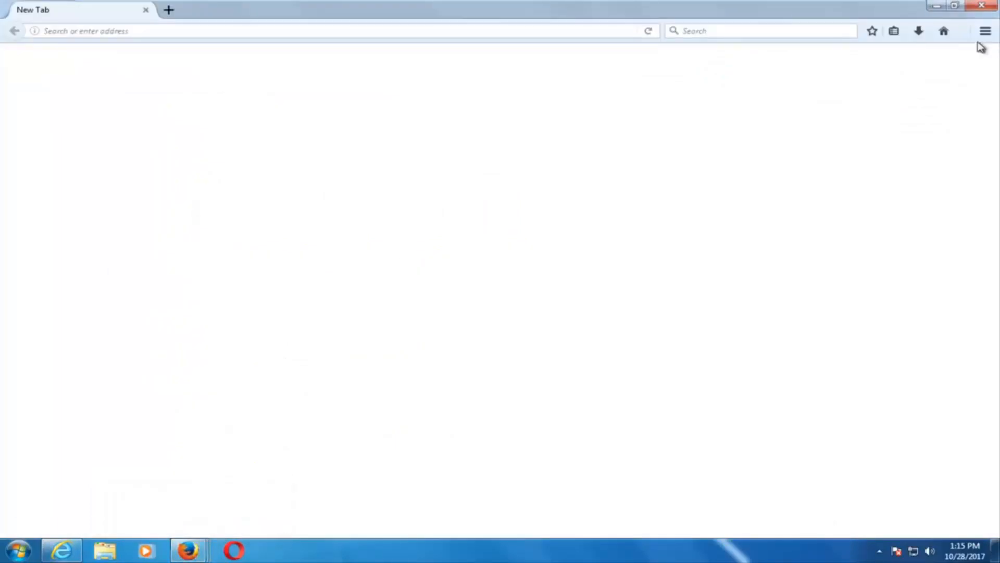
pyautogui.click(62, 550)
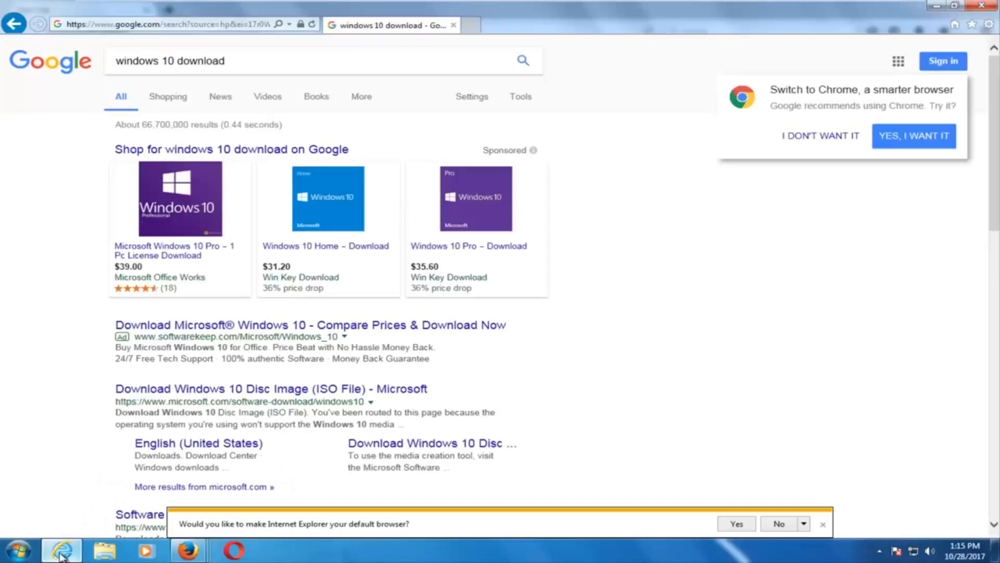
pyautogui.click(823, 525)
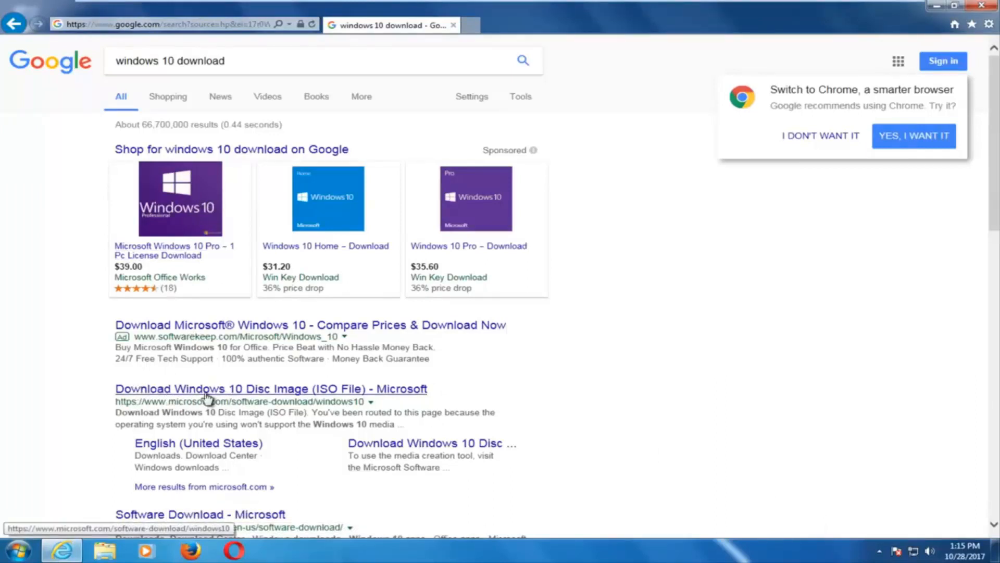
# Step: Open Microsoft's Windows 10 Disc Image (ISO File) page and start downloading the media creation tool
pyautogui.click(177, 394)
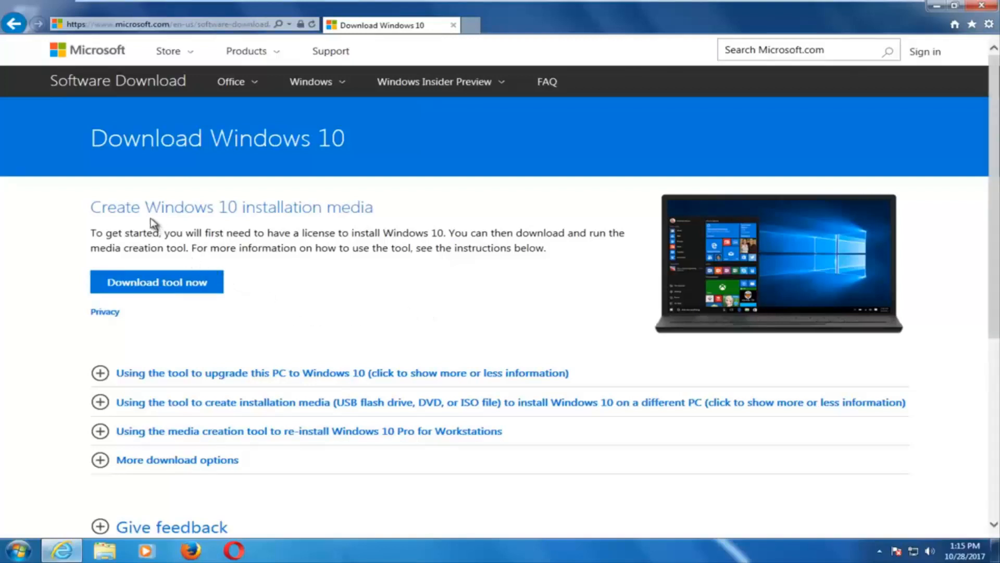
pyautogui.click(170, 282)
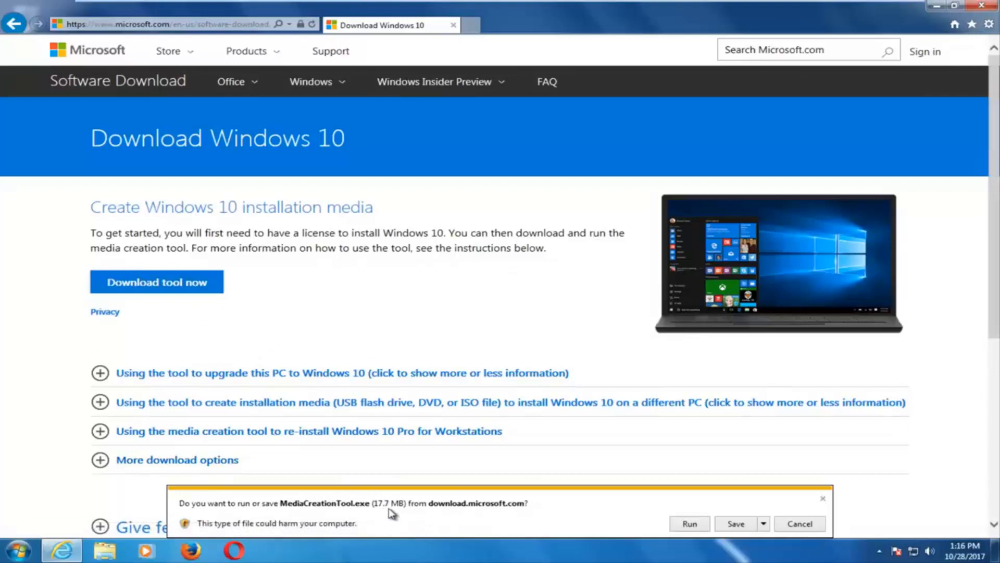
# Step: Run MediaCreationTool.exe once its download finishes
pyautogui.click(691, 525)
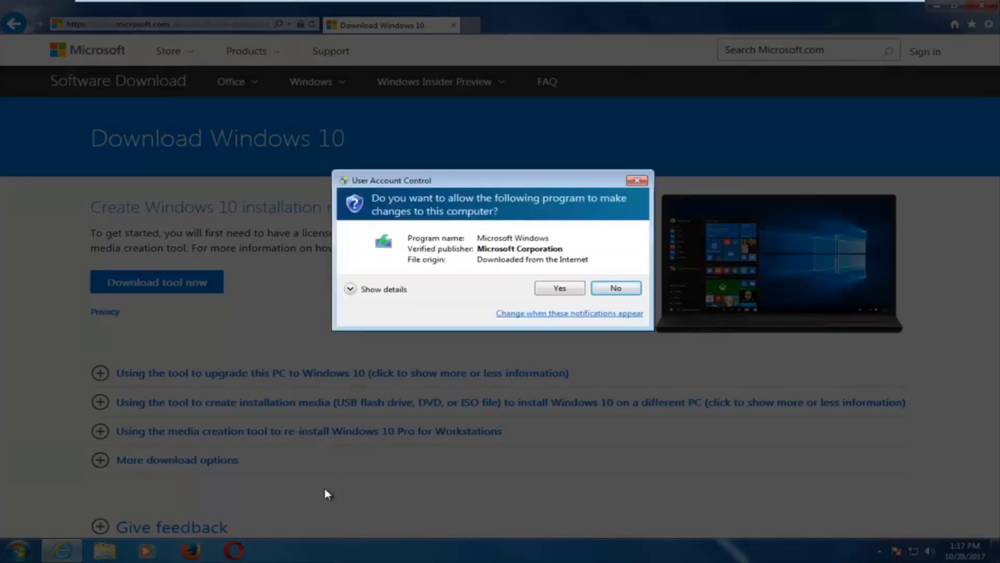
# Step: Allow the media creation tool in User Account Control and minimize Internet Explorer
pyautogui.click(557, 288)
pyautogui.click(936, 8)
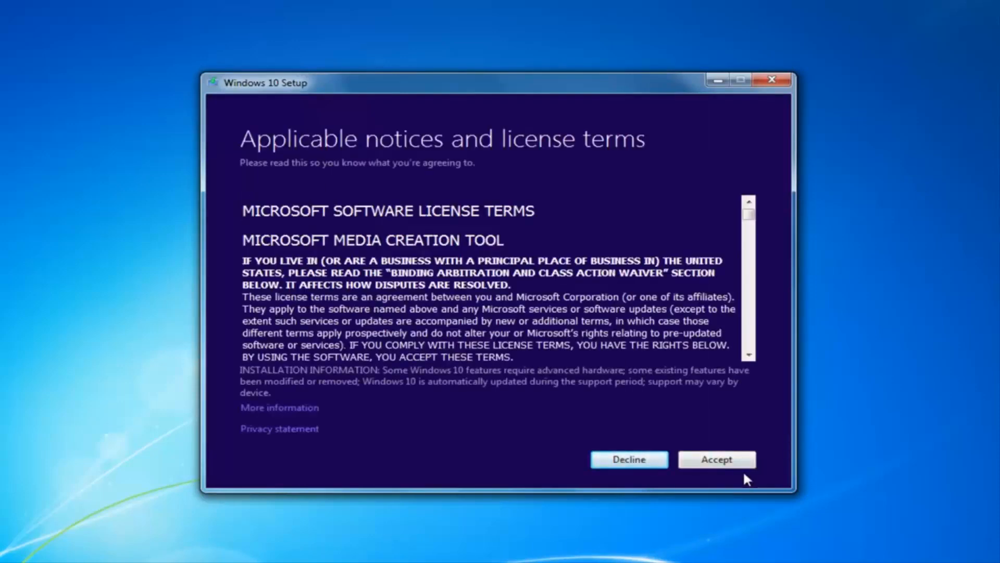
# Step: Accept the license terms and choose to create installation media for another PC
pyautogui.click(712, 462)
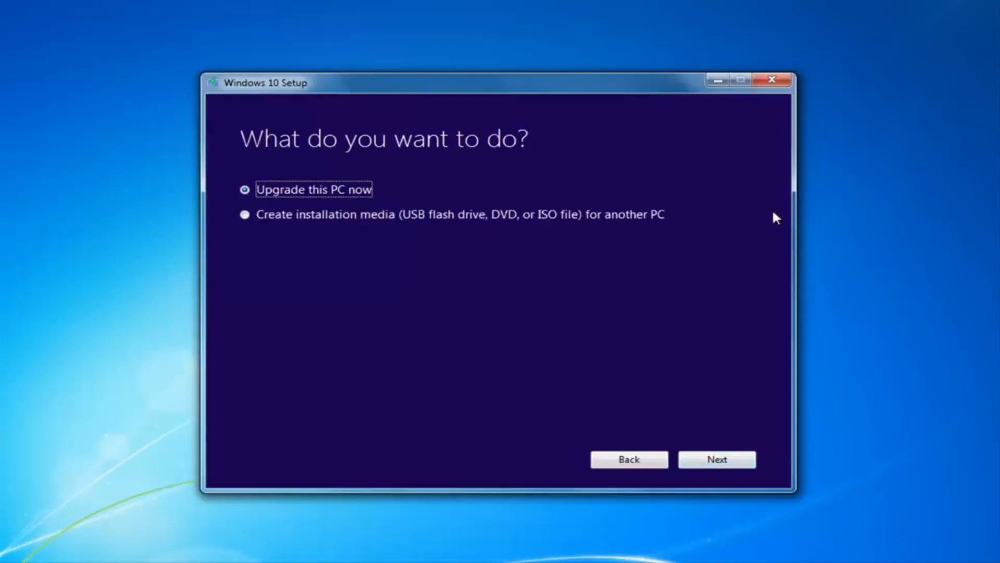
pyautogui.click(243, 218)
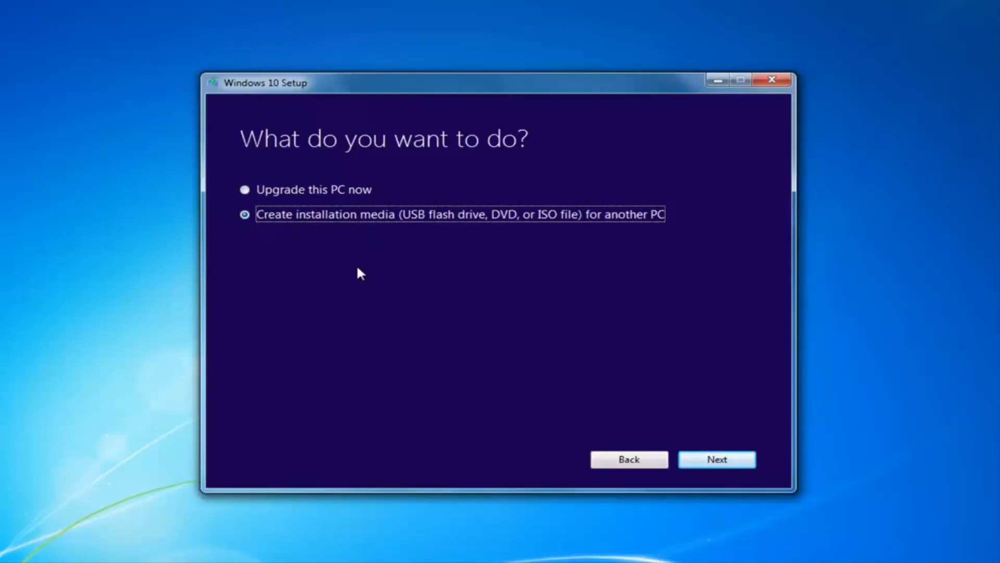
# Step: Untick 'Use the recommended options for this PC' on the edition page, keeping 32-bit (x86)
pyautogui.click(710, 457)
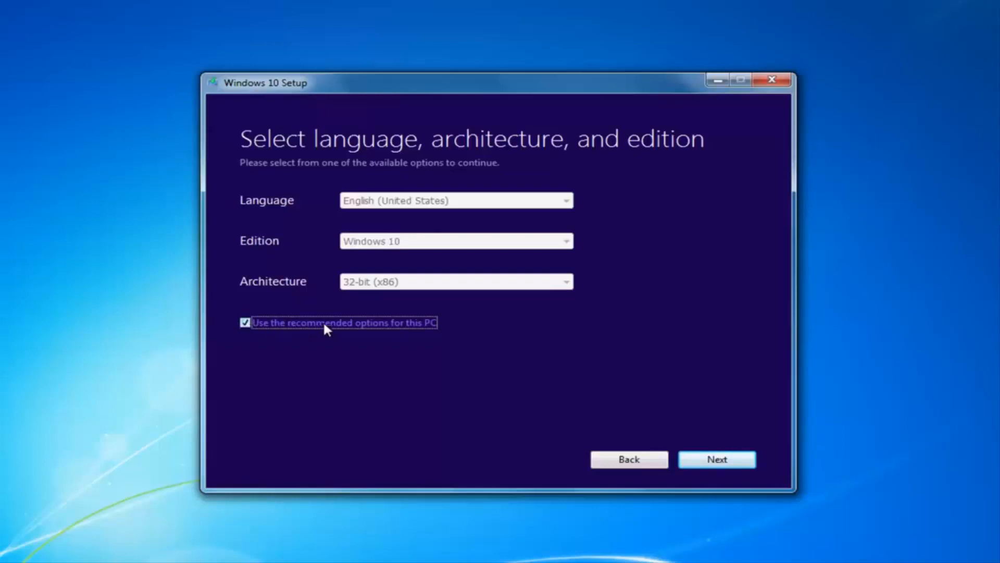
pyautogui.click(245, 322)
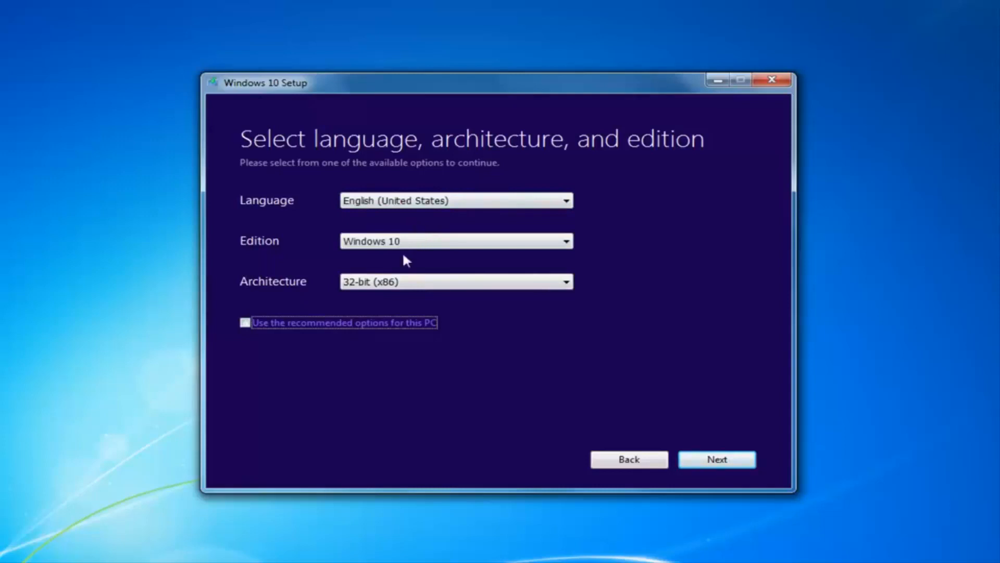
pyautogui.click(403, 283)
pyautogui.click(402, 284)
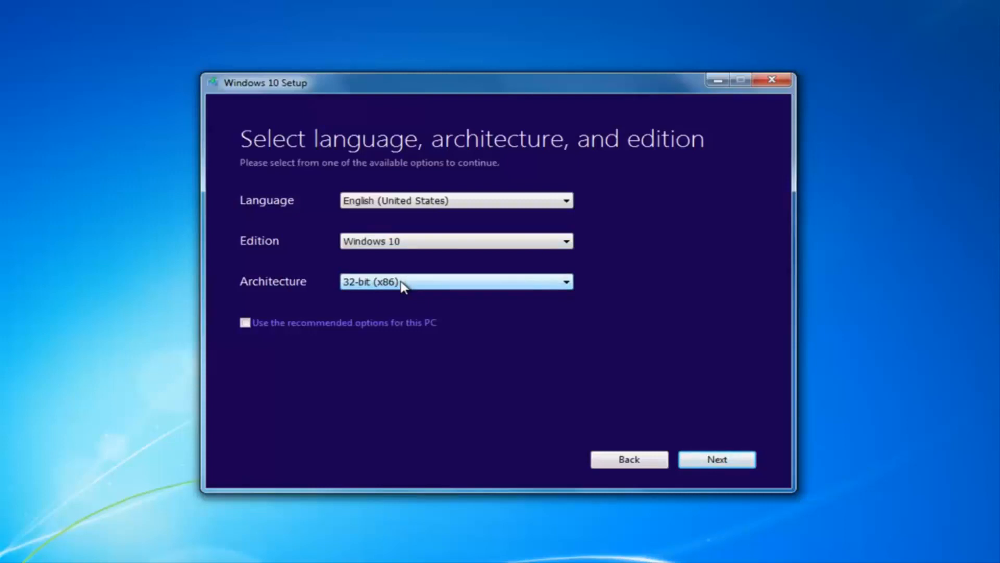
# Step: Leave architecture 32-bit (x86), edition Windows 10, language English (United States), and continue
pyautogui.click(366, 285)
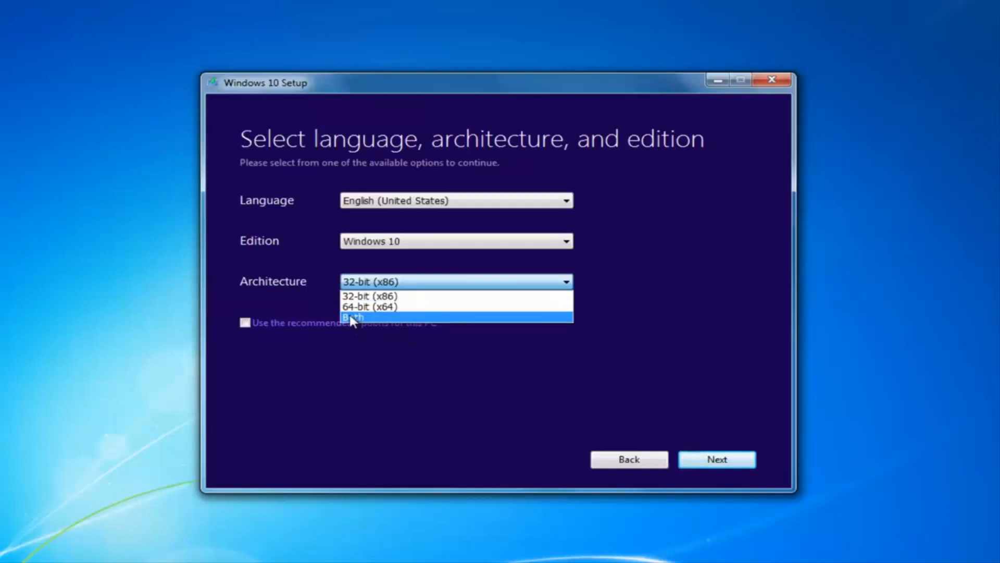
pyautogui.click(305, 259)
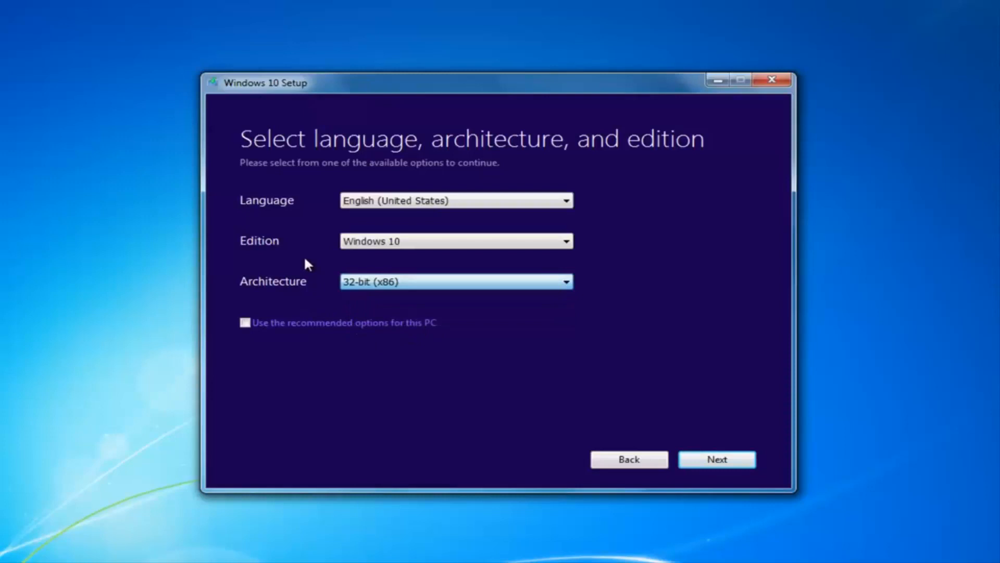
pyautogui.click(350, 244)
pyautogui.click(390, 246)
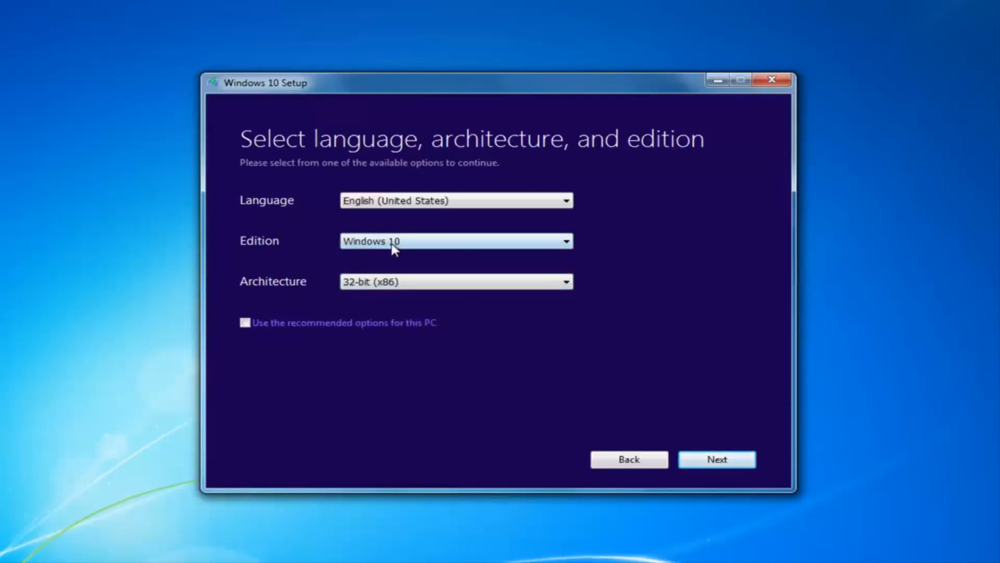
pyautogui.click(458, 244)
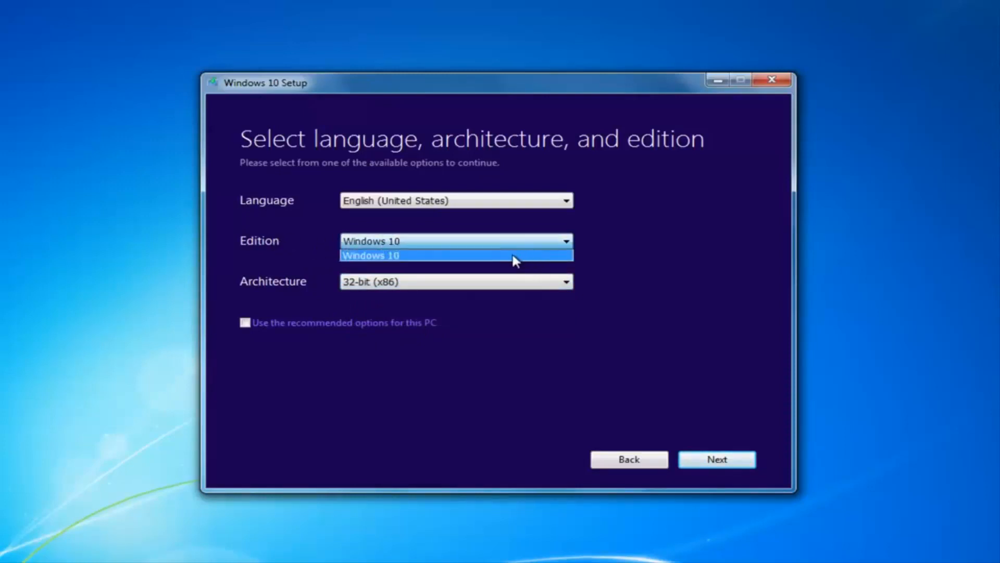
pyautogui.click(354, 251)
pyautogui.click(426, 246)
pyautogui.click(547, 255)
pyautogui.click(422, 202)
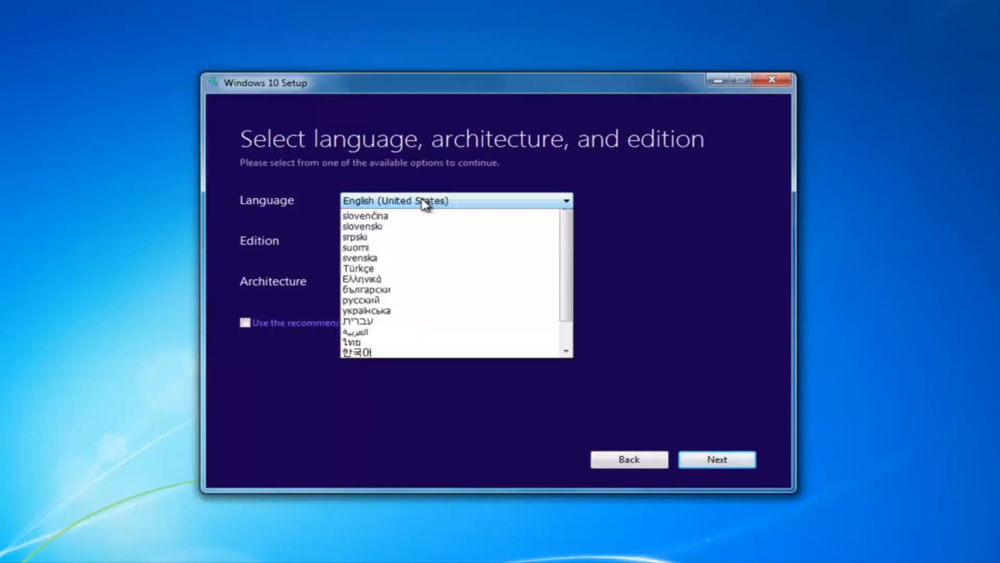
pyautogui.click(674, 209)
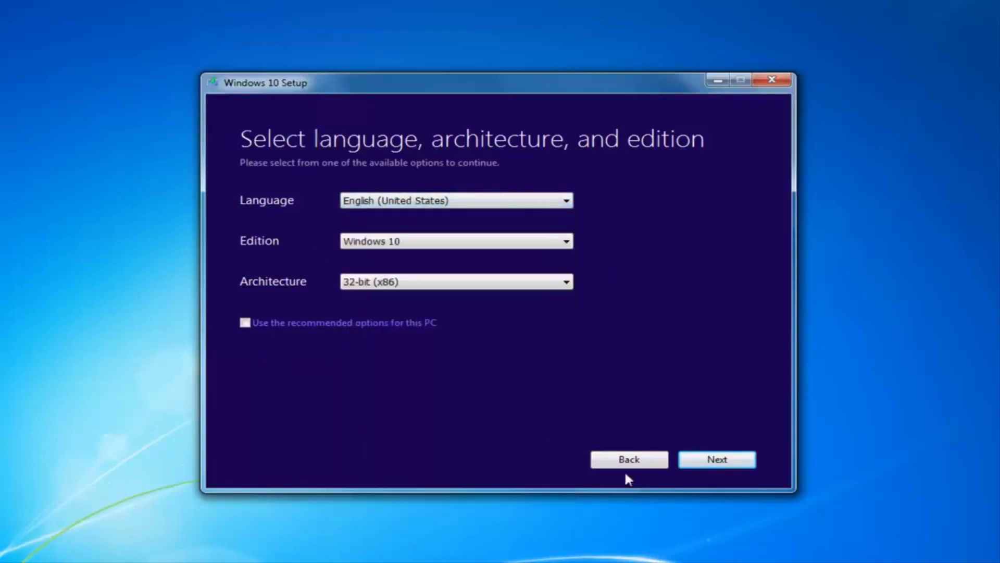
pyautogui.click(726, 462)
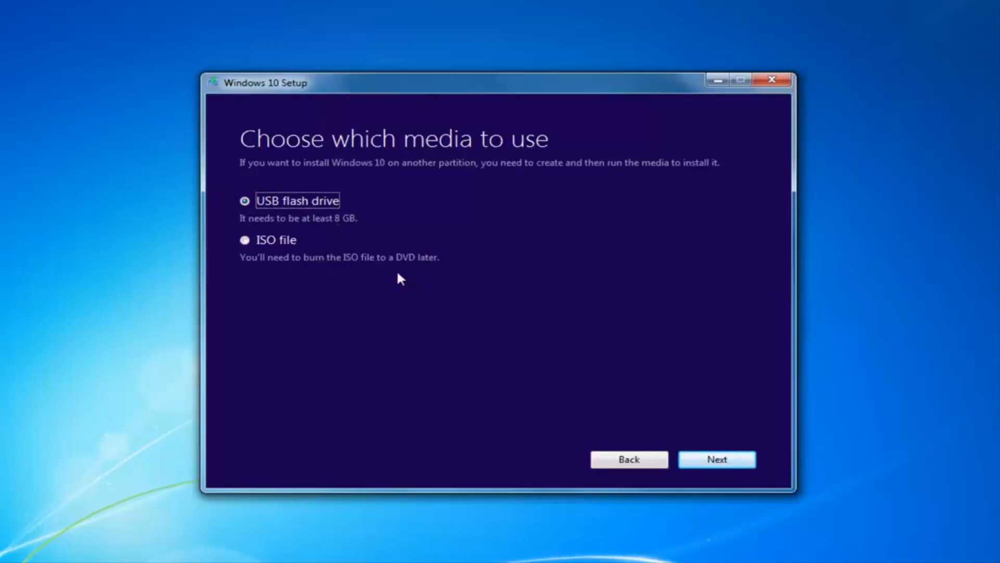
# Step: Choose ISO file instead of USB flash drive as the installation media and continue
pyautogui.click(246, 241)
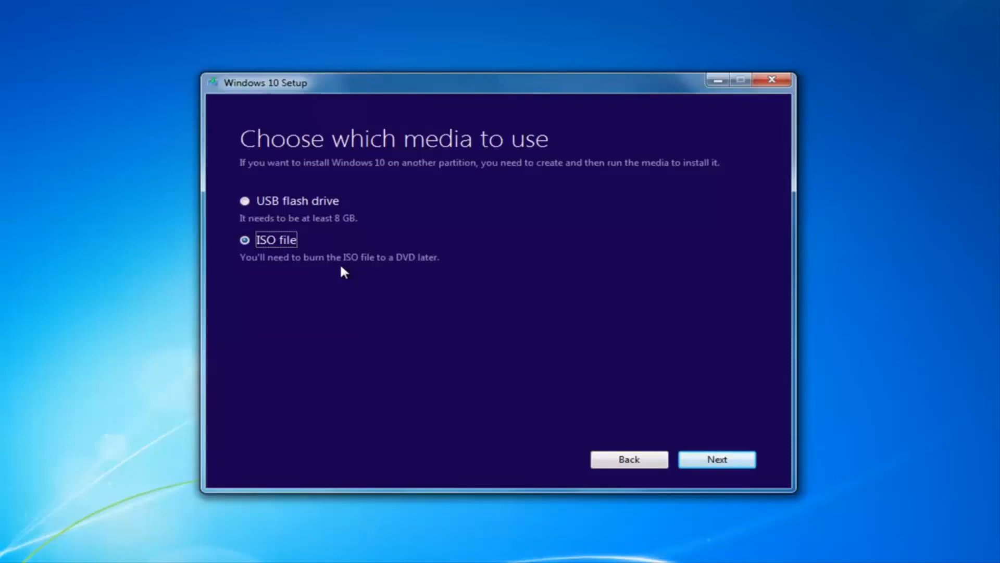
pyautogui.click(708, 462)
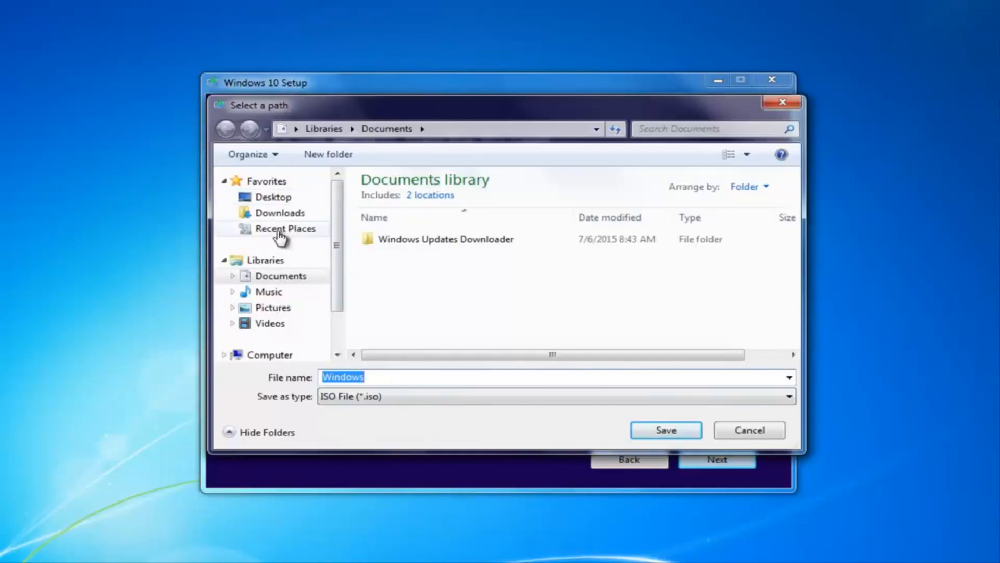
# Step: Save the ISO as 'Windows' on the Desktop to start the download
pyautogui.click(274, 197)
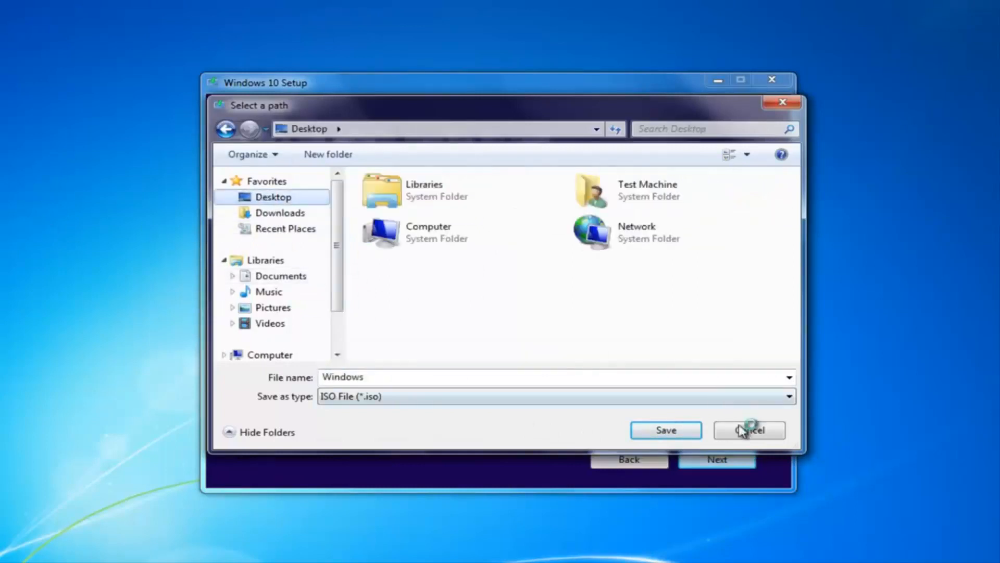
pyautogui.click(666, 434)
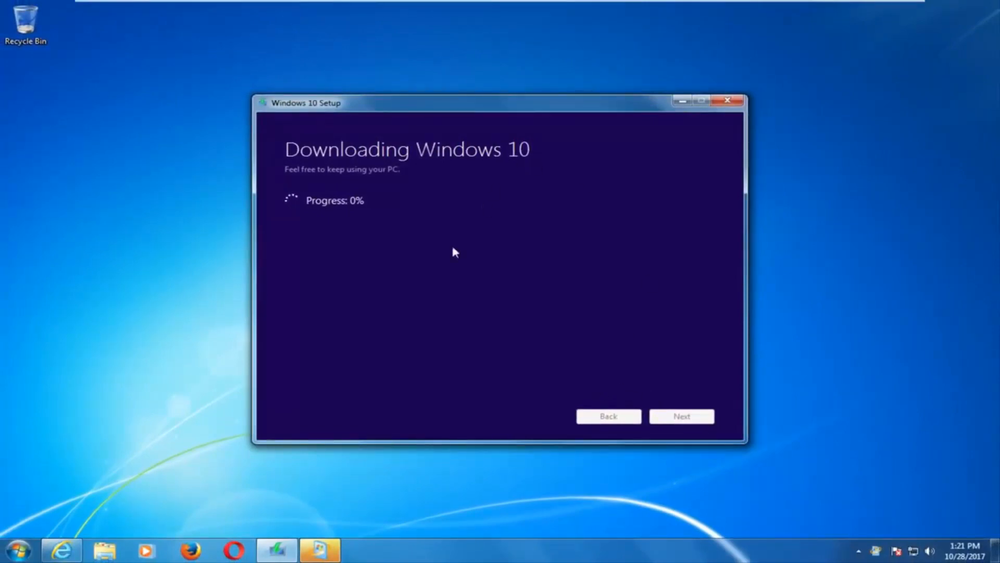
# Step: Bring up the Windows 7 Start menu while the Windows 10 download sits at 0%
pyautogui.click(18, 550)
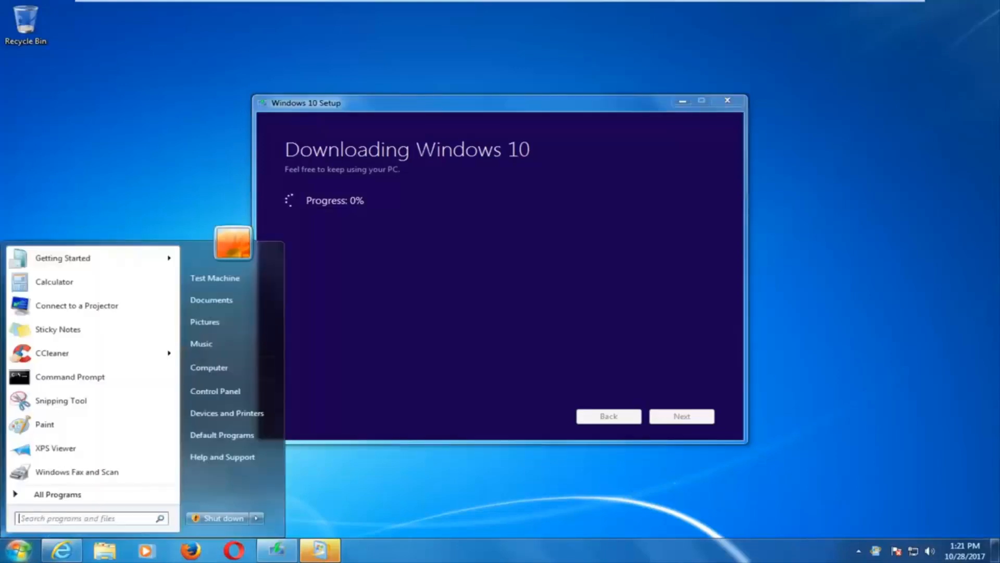
# Step: Open Computer from the Start menu to view the drives
pyautogui.click(218, 368)
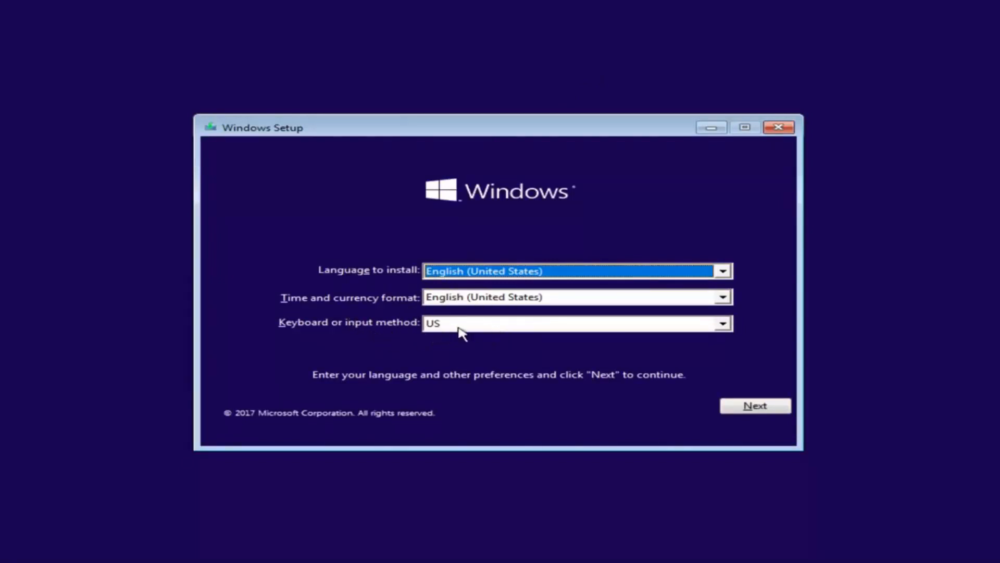
# Step: Keep English (United States) with US keyboard and start installing Windows
pyautogui.click(732, 409)
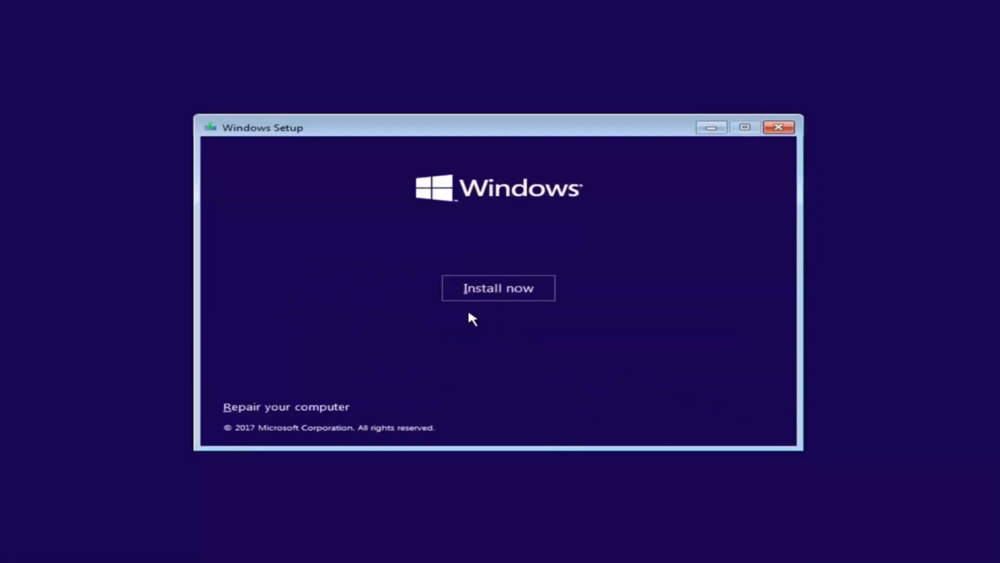
pyautogui.click(495, 298)
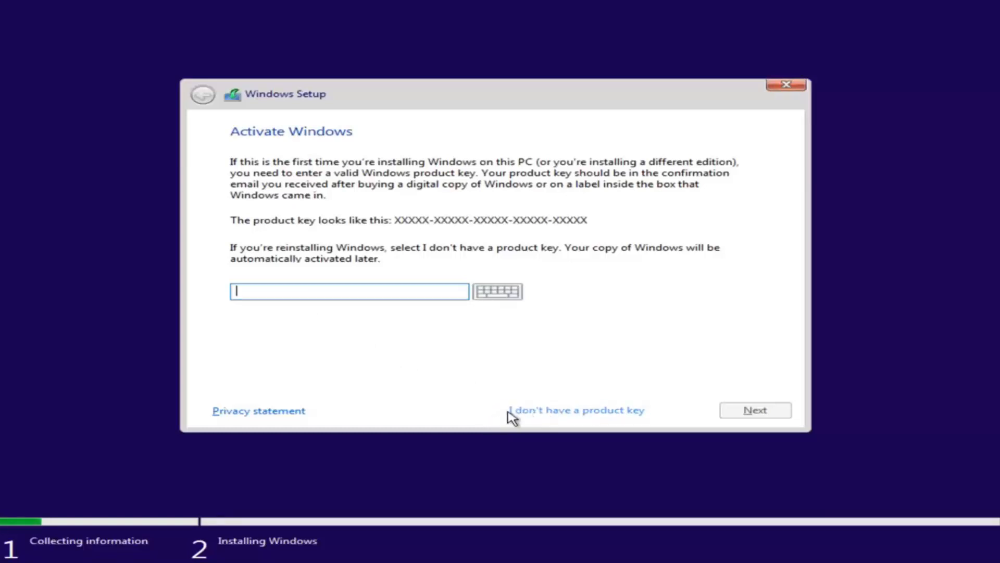
# Step: Continue without a product key and select Windows 10 Pro (x86) as the edition
pyautogui.click(536, 410)
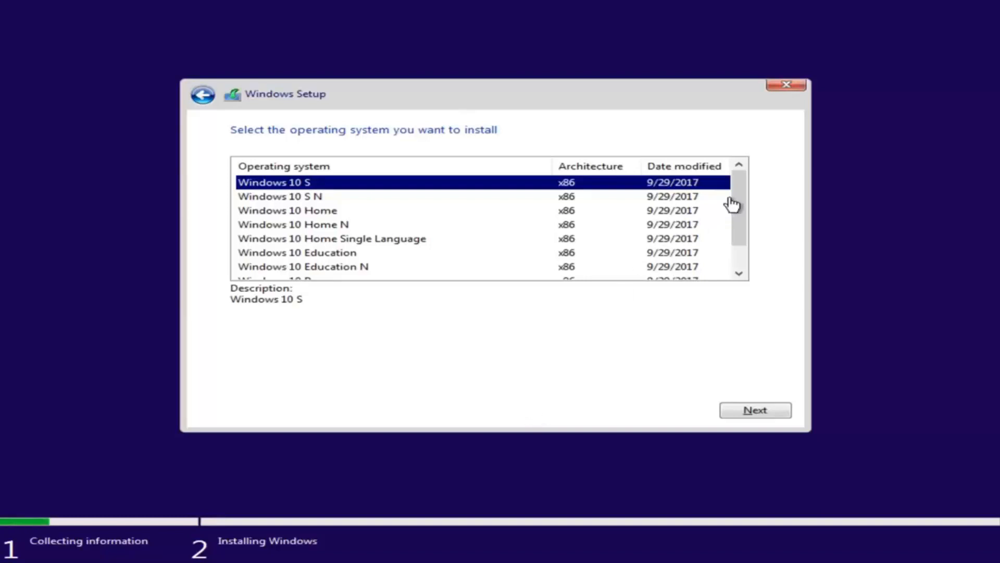
pyautogui.moveTo(729, 203); pyautogui.dragTo(391, 188)
pyautogui.click(319, 213)
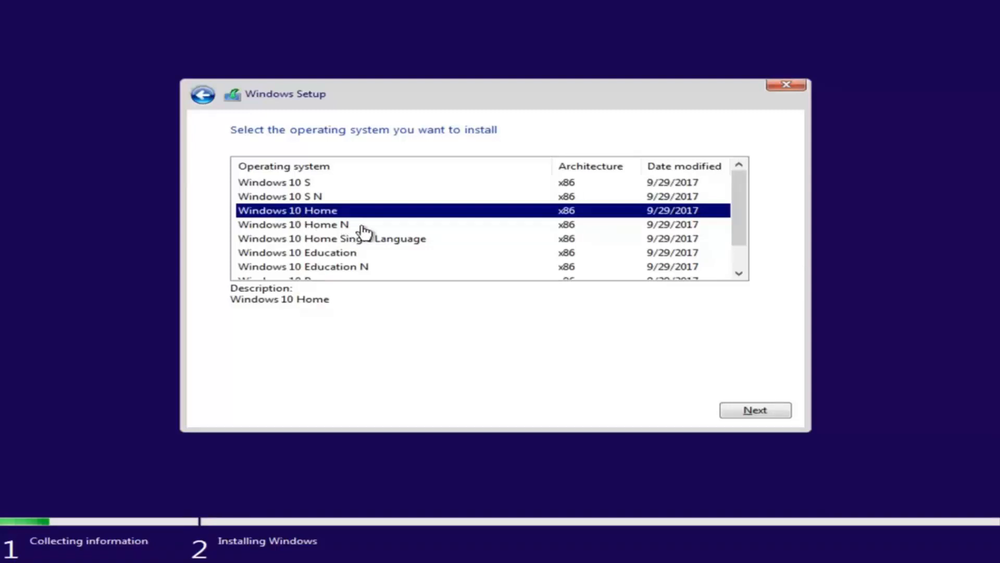
pyautogui.scroll(-1, 357, 229)
pyautogui.click(259, 255)
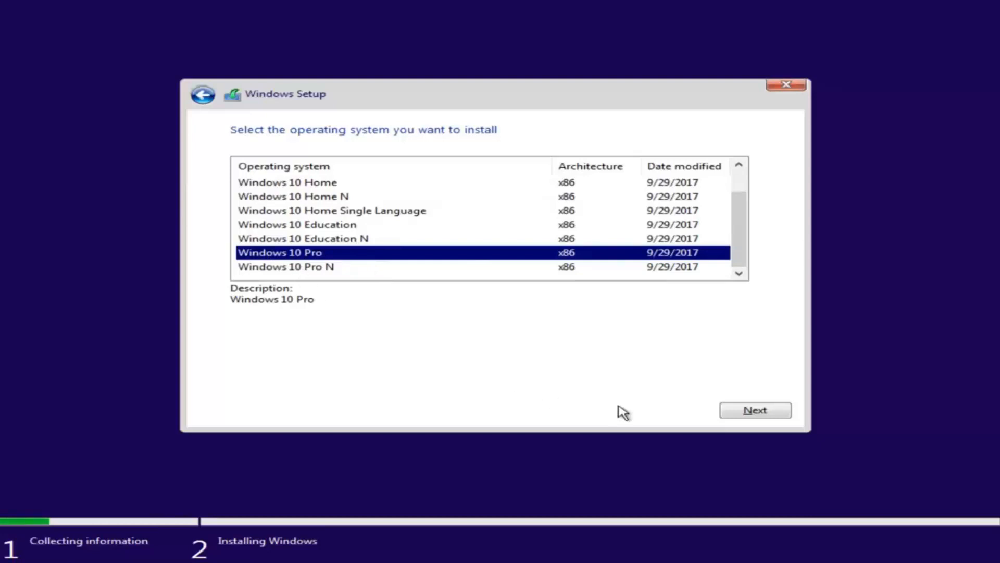
pyautogui.click(745, 412)
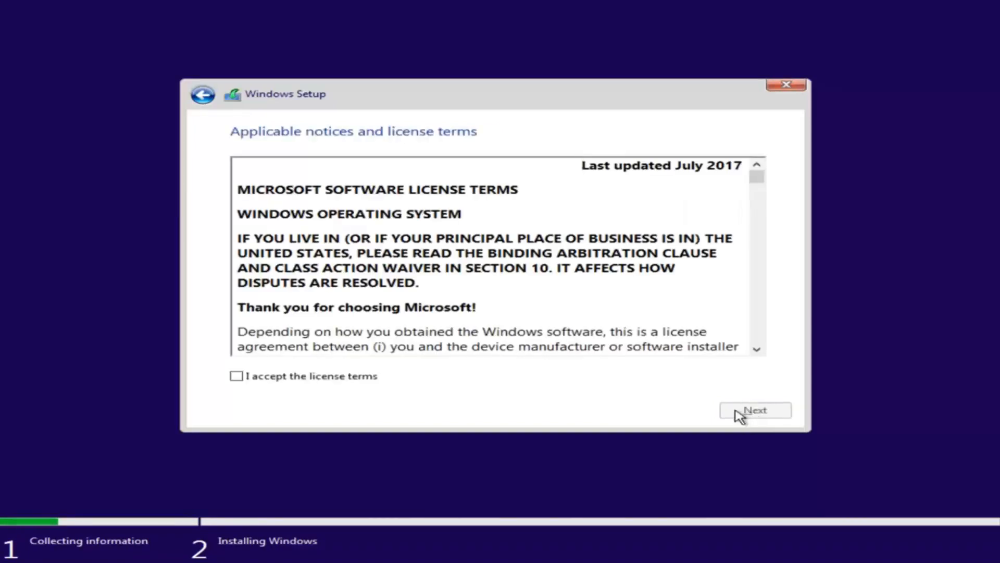
# Step: Accept the license terms and proceed to the Upgrade or Custom installation choice
pyautogui.click(237, 377)
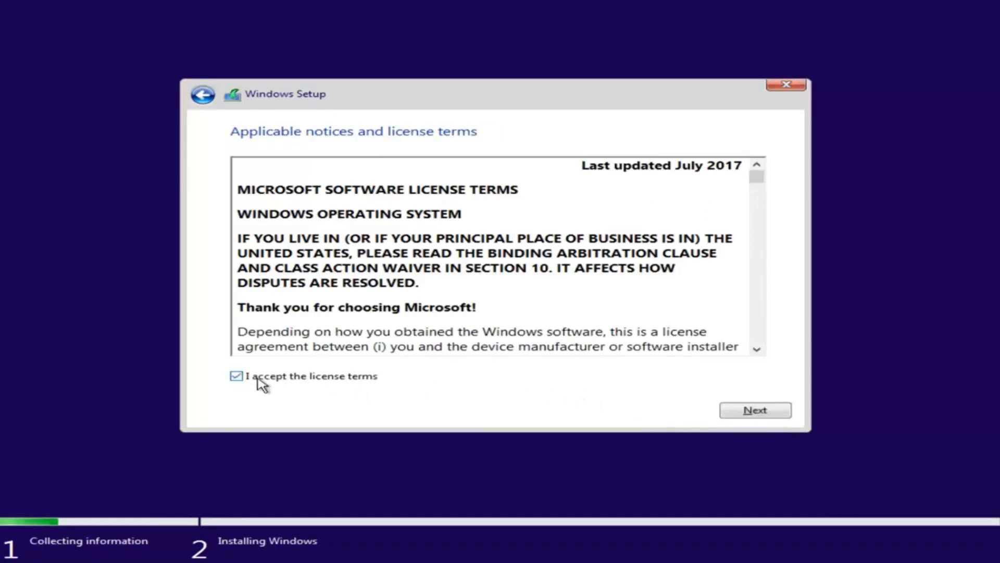
pyautogui.moveTo(756, 179)
pyautogui.mouseDown()
pyautogui.moveTo(757, 224)
pyautogui.moveTo(758, 172)
pyautogui.mouseUp()
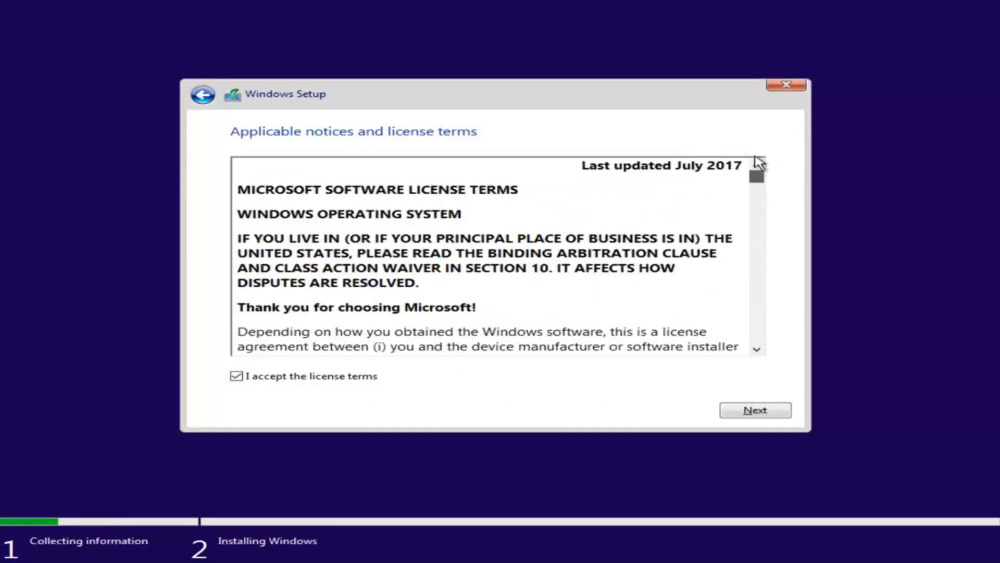
pyautogui.click(751, 415)
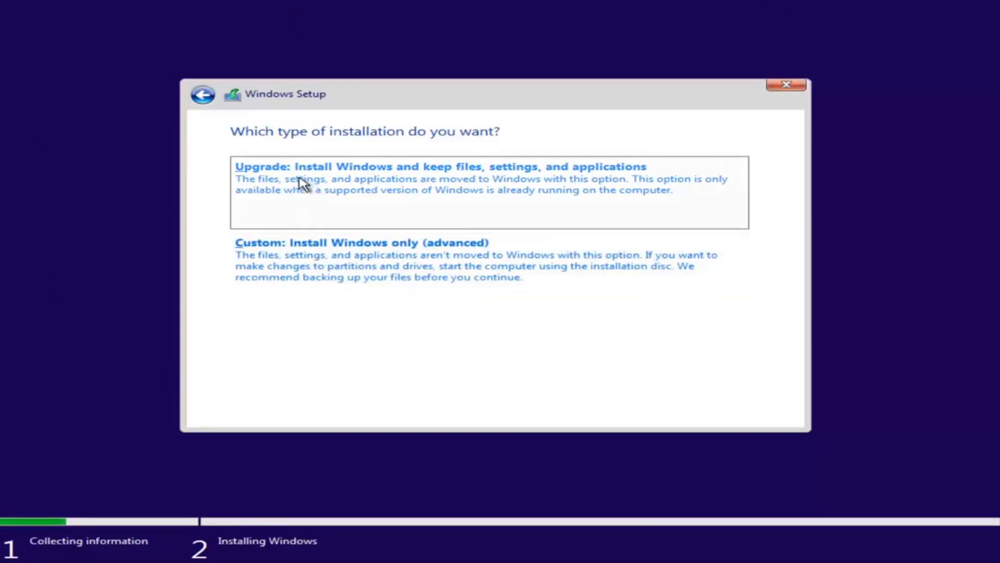
# Step: Choose Custom install and put Windows on Drive 0's 25.0 GB unallocated space
pyautogui.click(292, 280)
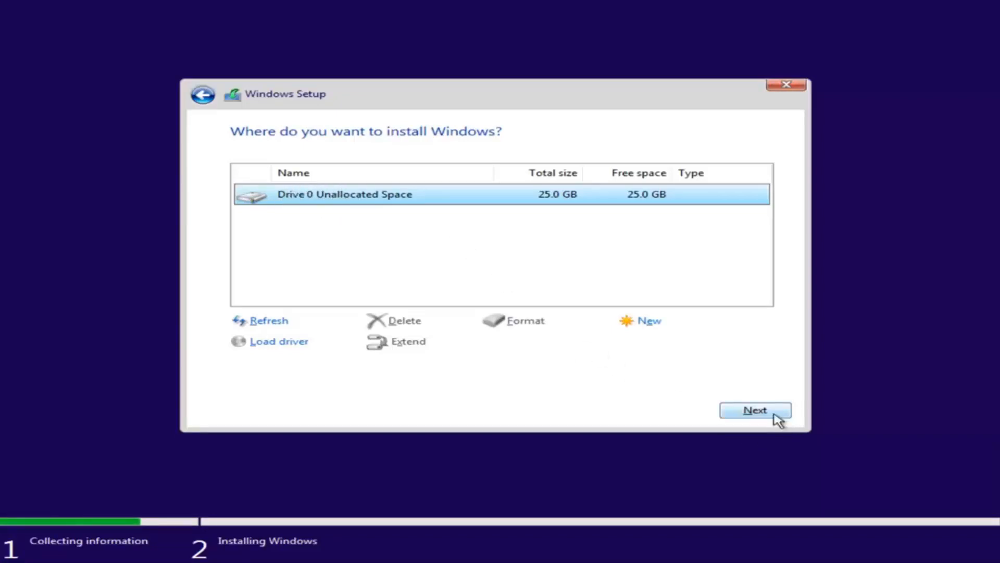
pyautogui.click(749, 411)
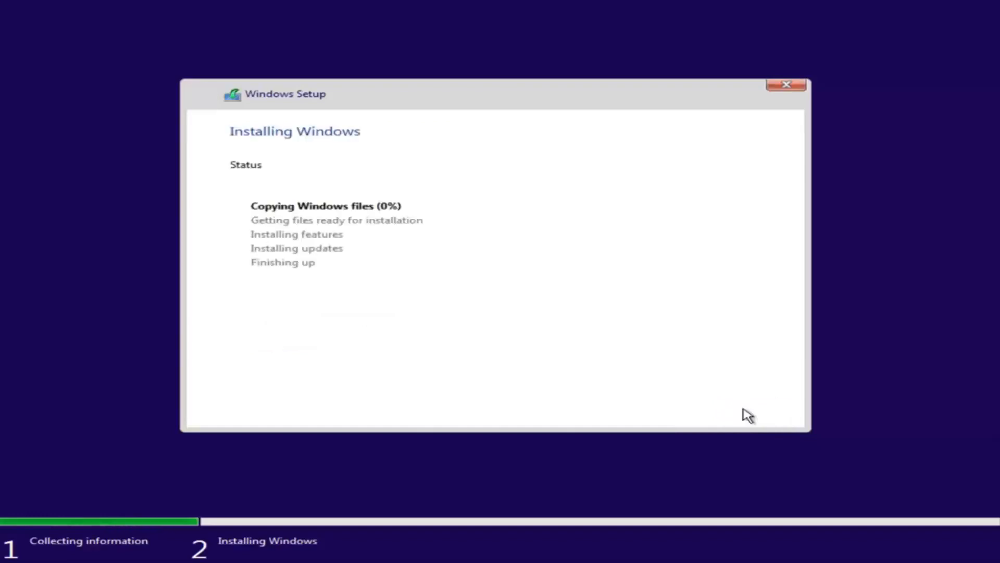
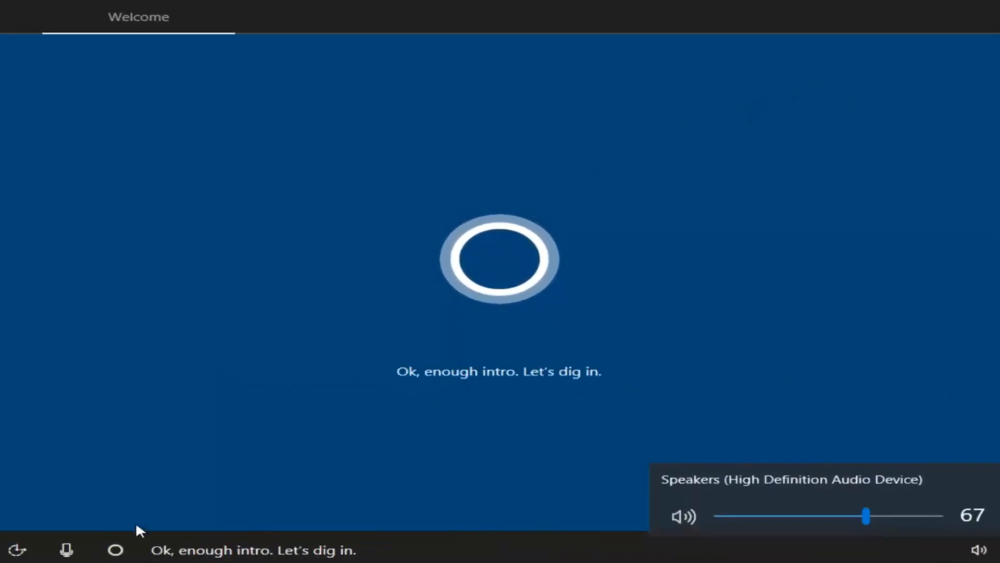
# Step: Confirm United States as the region and US keyboard, skipping a second layout
pyautogui.click(607, 370)
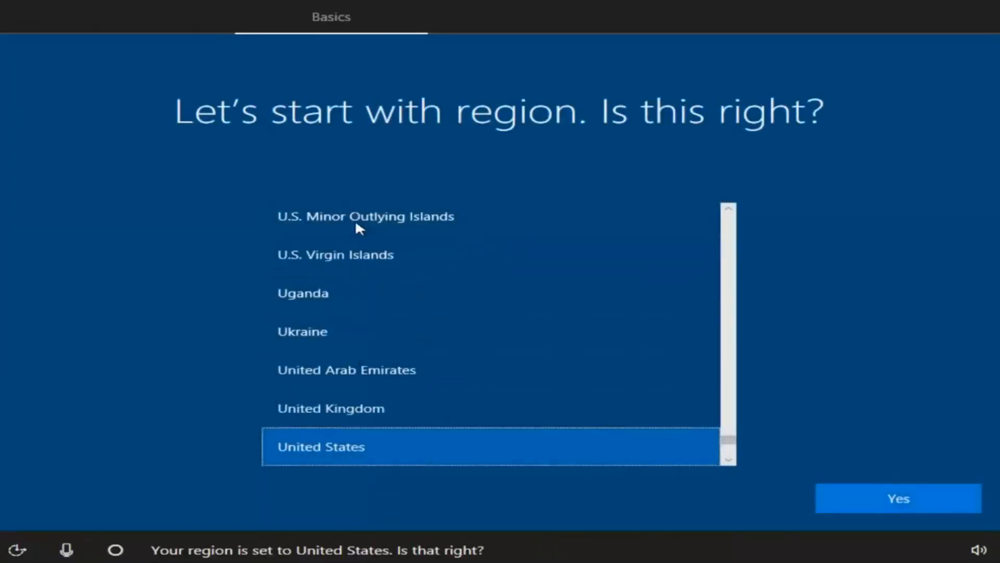
pyautogui.click(870, 499)
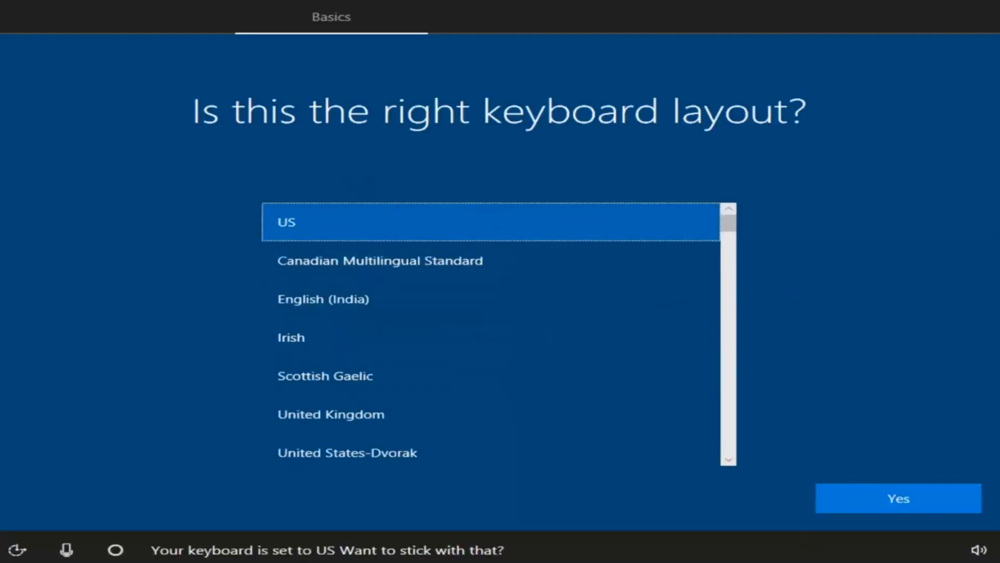
pyautogui.scroll(-2, 729, 281)
pyautogui.scroll(2, 727, 208)
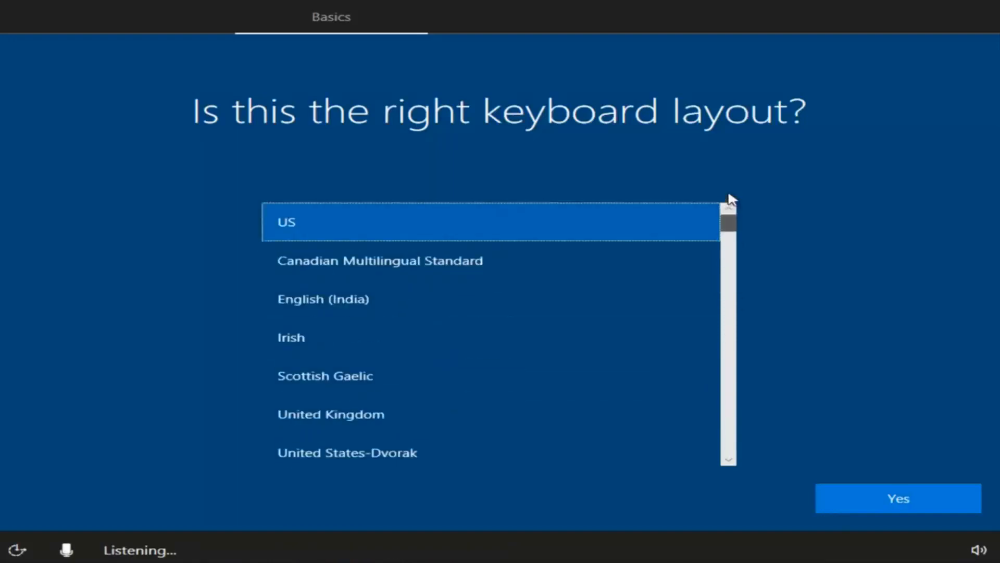
pyautogui.click(879, 500)
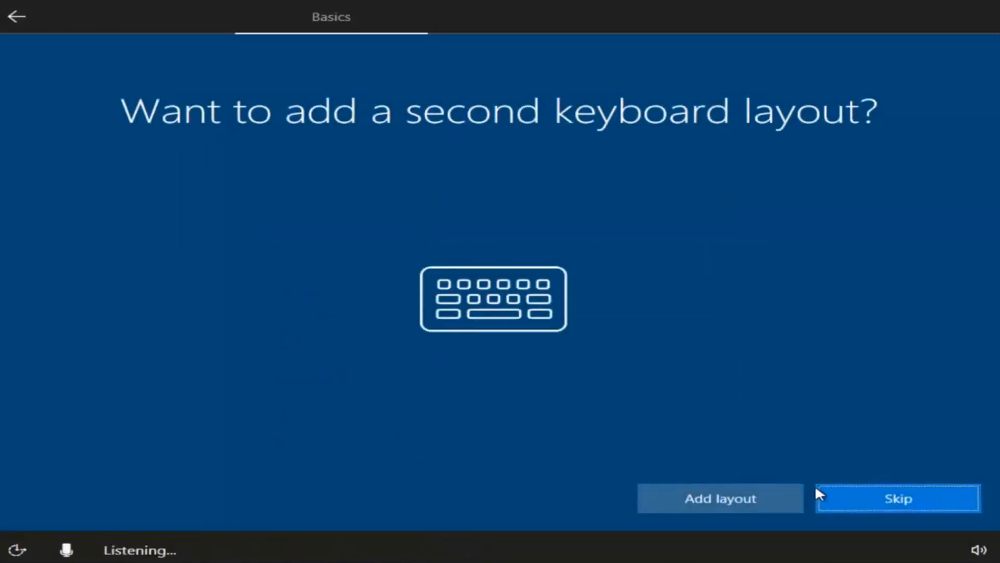
pyautogui.click(852, 490)
pyautogui.click(888, 502)
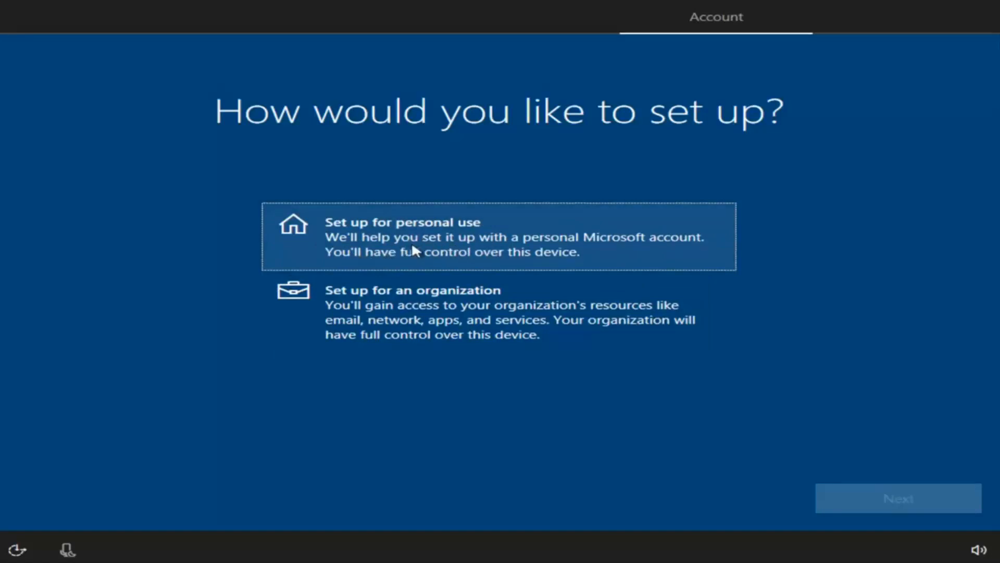
# Step: Set up for personal use with an offline account, declining Microsoft sign-in
pyautogui.click(369, 240)
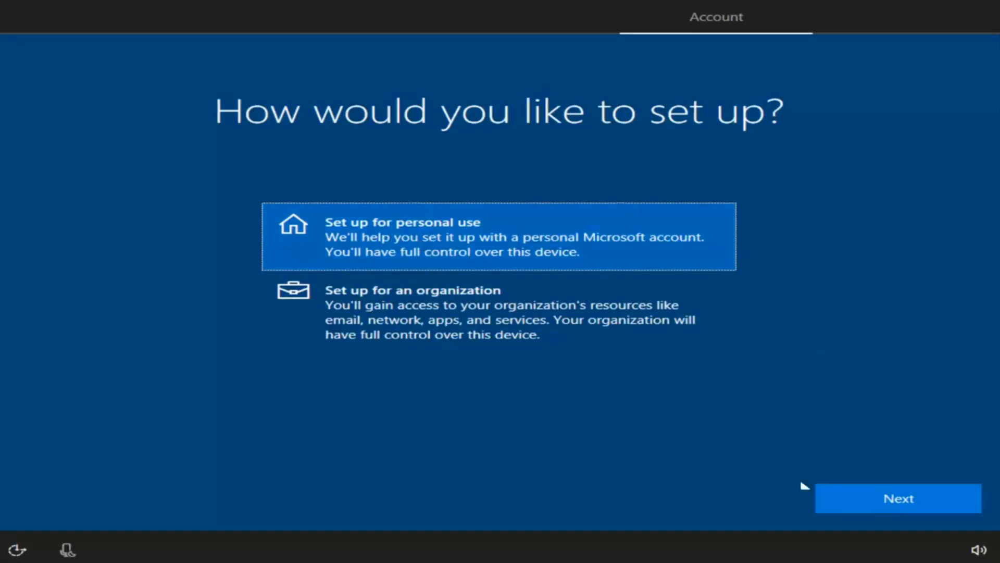
pyautogui.click(863, 499)
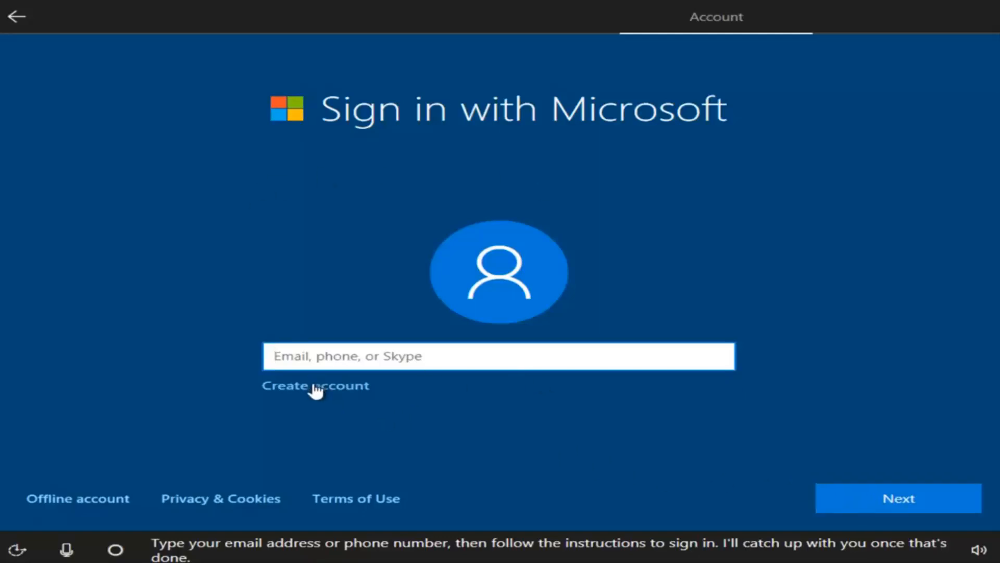
pyautogui.click(60, 501)
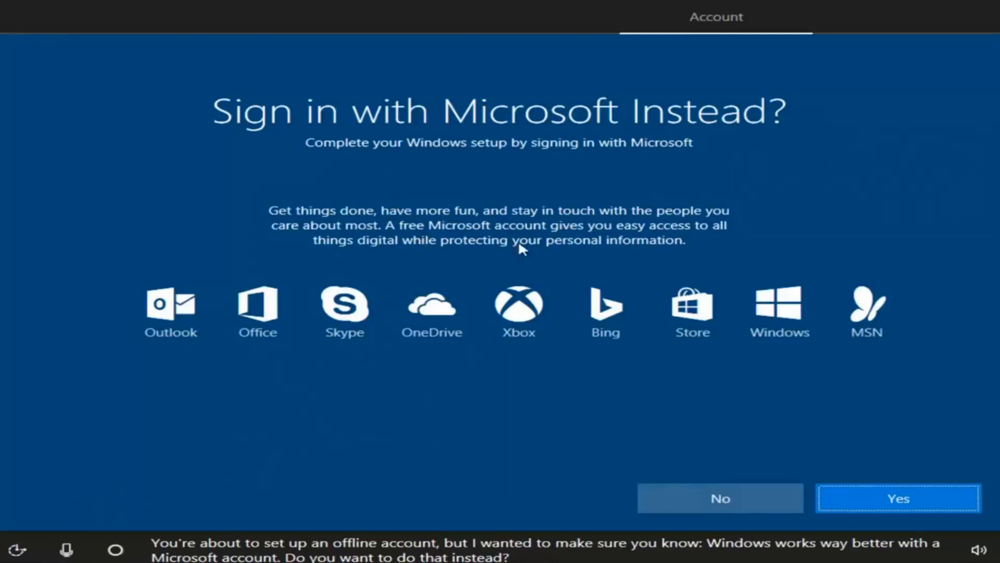
pyautogui.click(698, 499)
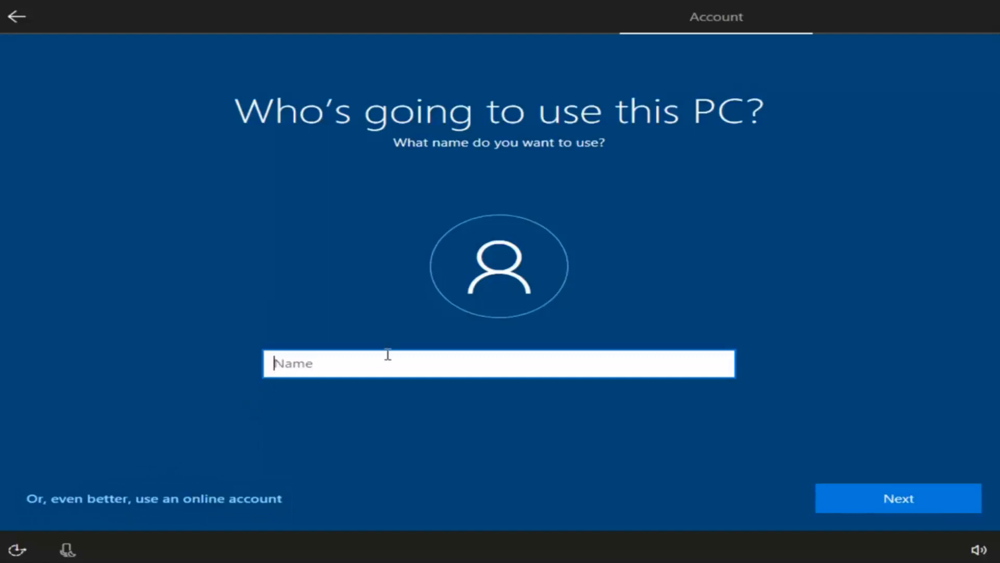
# Step: Enter the local account's user name
pyautogui.write('Test')
pyautogui.press('BackSpace')
pyautogui.press('BackSpace')
pyautogui.press('BackSpace')
pyautogui.press('BackSpace')
pyautogui.write('John Smith')
pyautogui.click(865, 501)
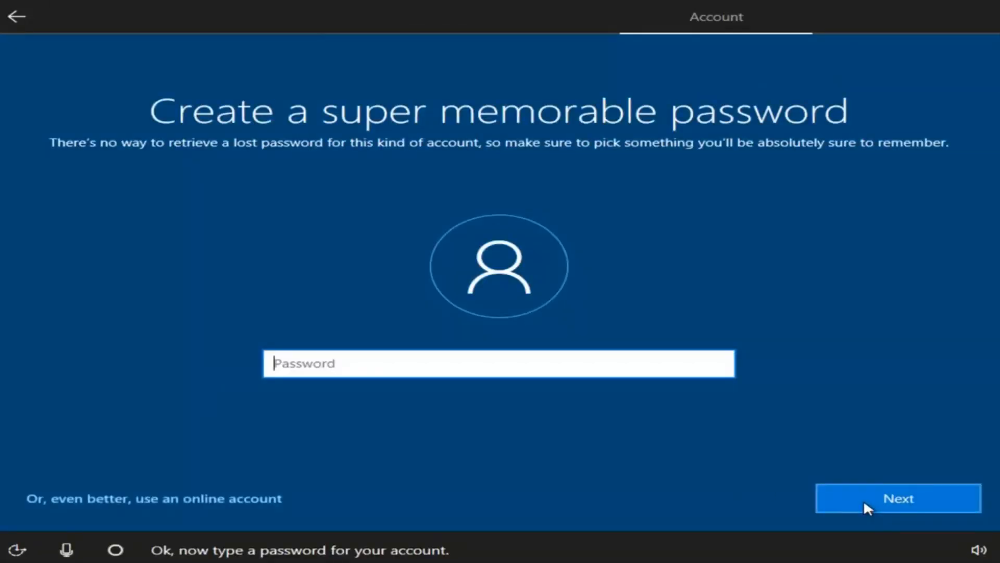
# Step: Set the account password and confirm it
pyautogui.write('•••••••••')
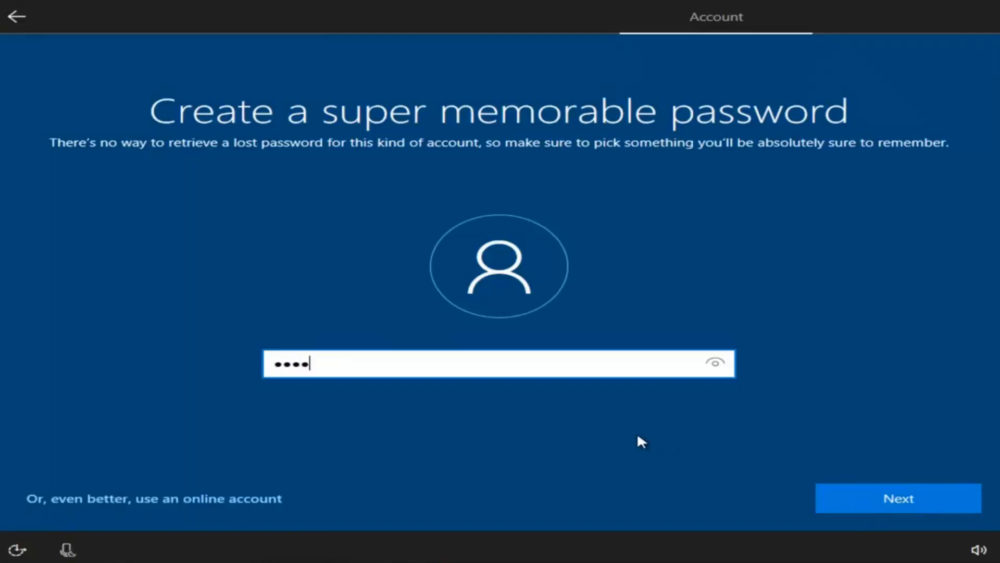
pyautogui.moveTo(458, 370); pyautogui.dragTo(16, 371)
pyautogui.write('••••••')
pyautogui.hotkey('ctrl', 'a')
pyautogui.write('•••••••••')
pyautogui.click(931, 497)
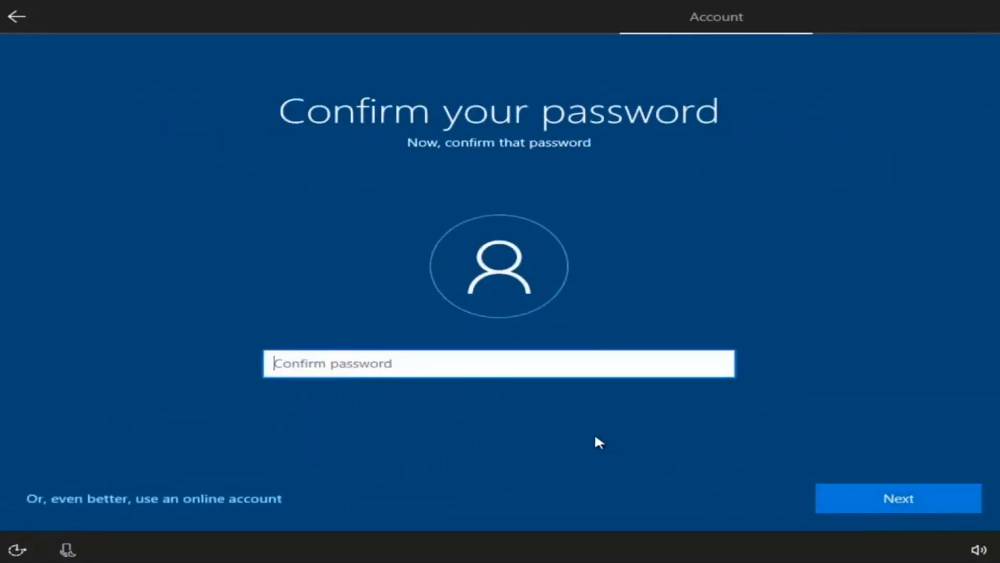
pyautogui.write('•••••••••')
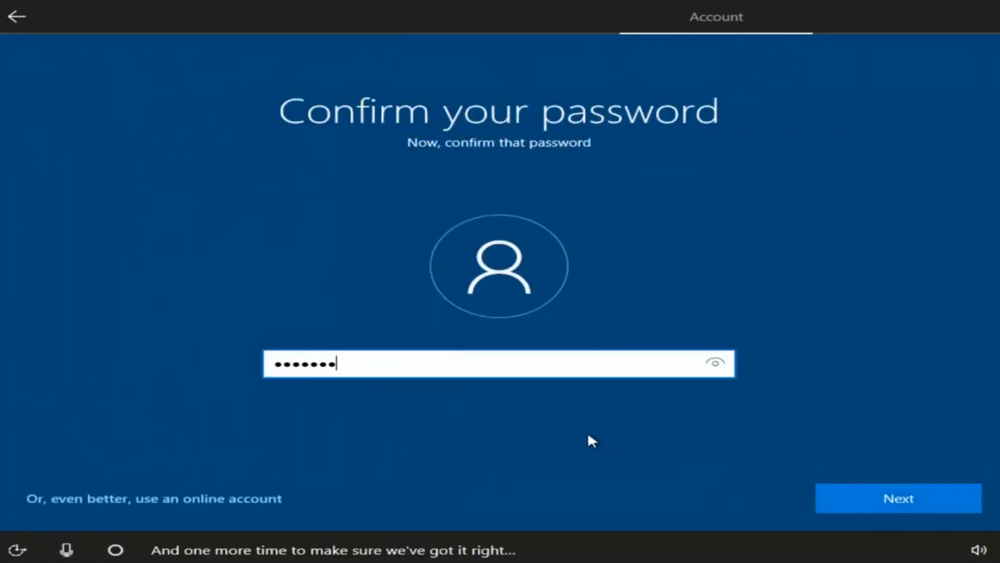
pyautogui.click(885, 503)
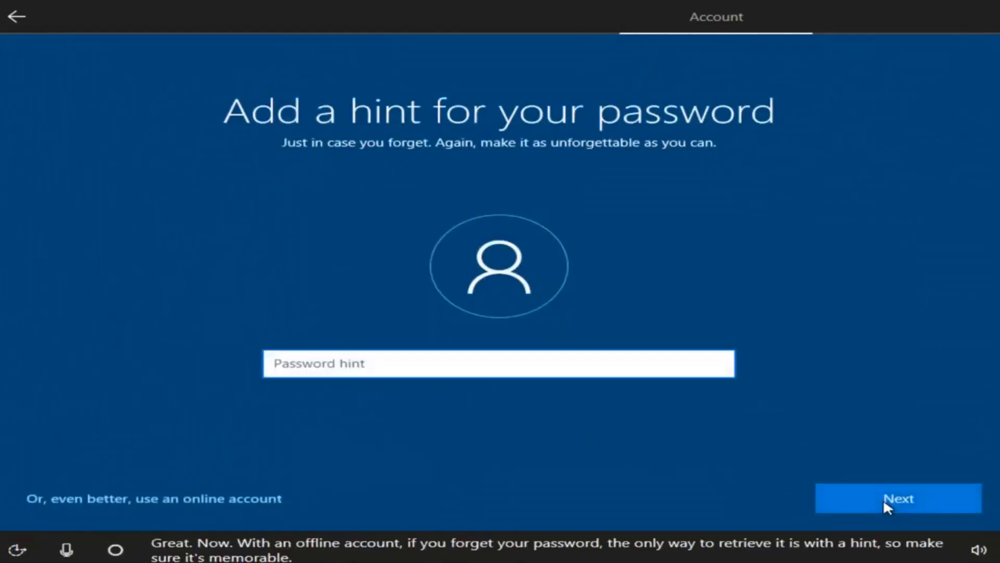
# Step: Set the password hint to 'pass-word' after the hint 'password' is rejected
pyautogui.write('password')
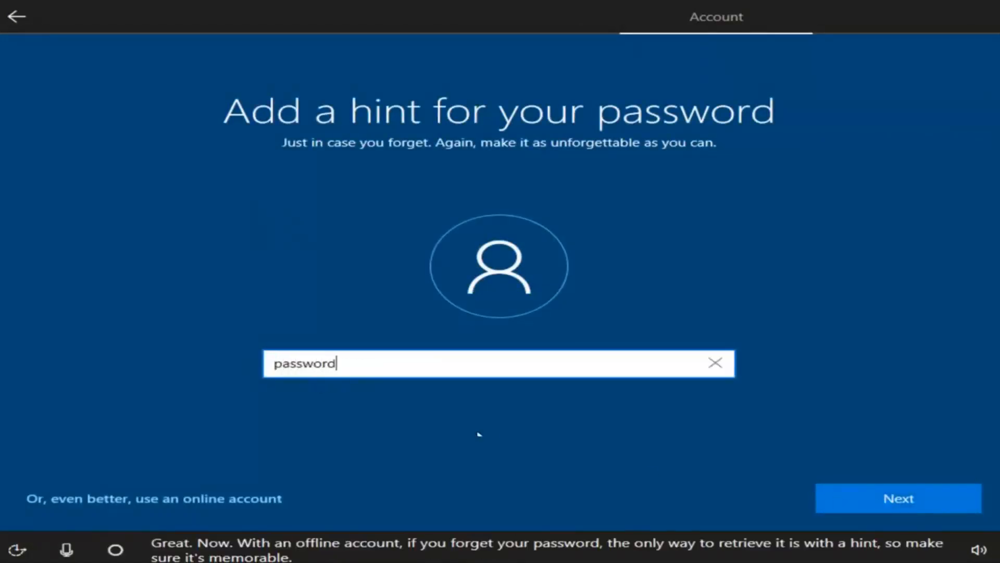
pyautogui.click(872, 499)
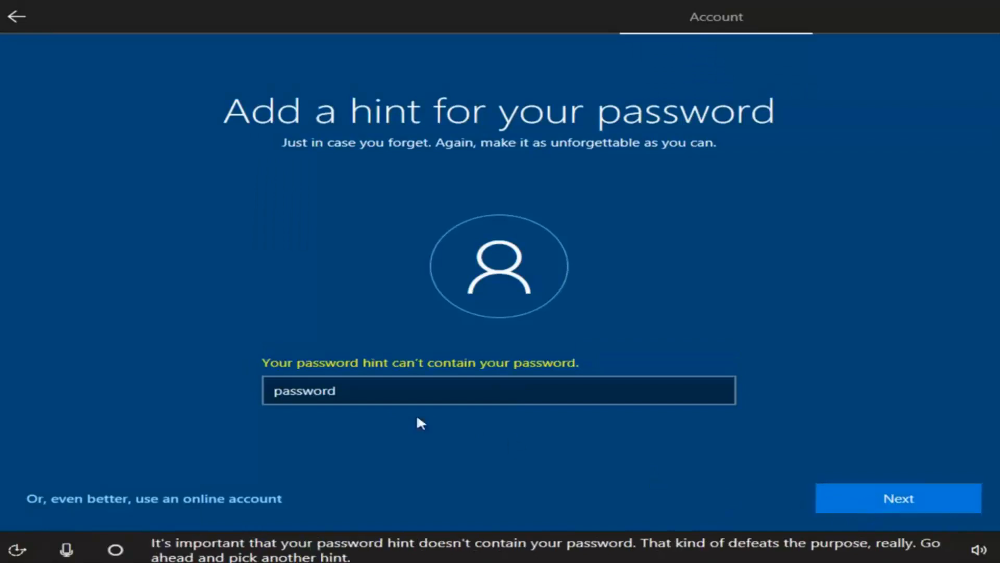
pyautogui.click(360, 386)
pyautogui.write('1')
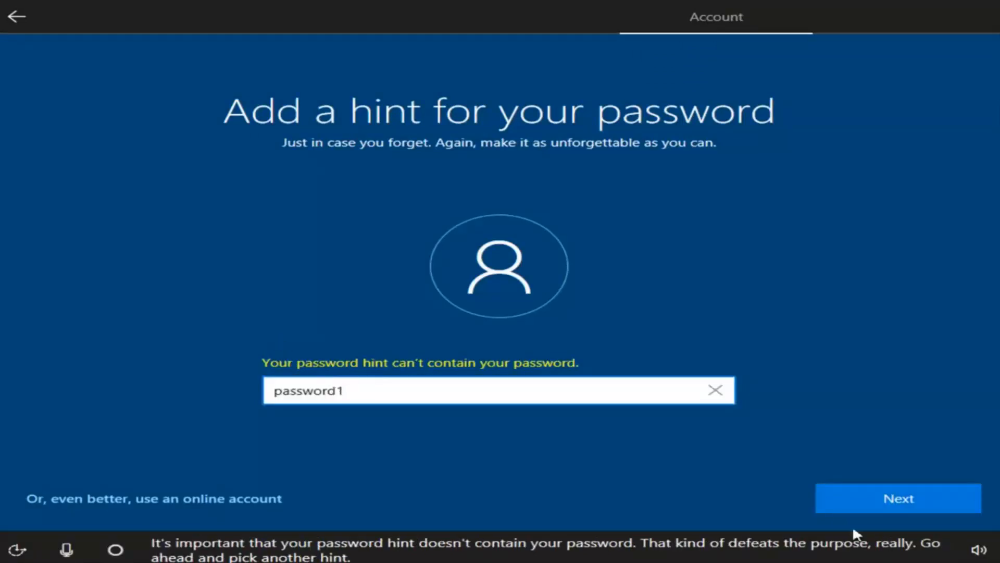
pyautogui.click(818, 503)
pyautogui.write('pass-word')
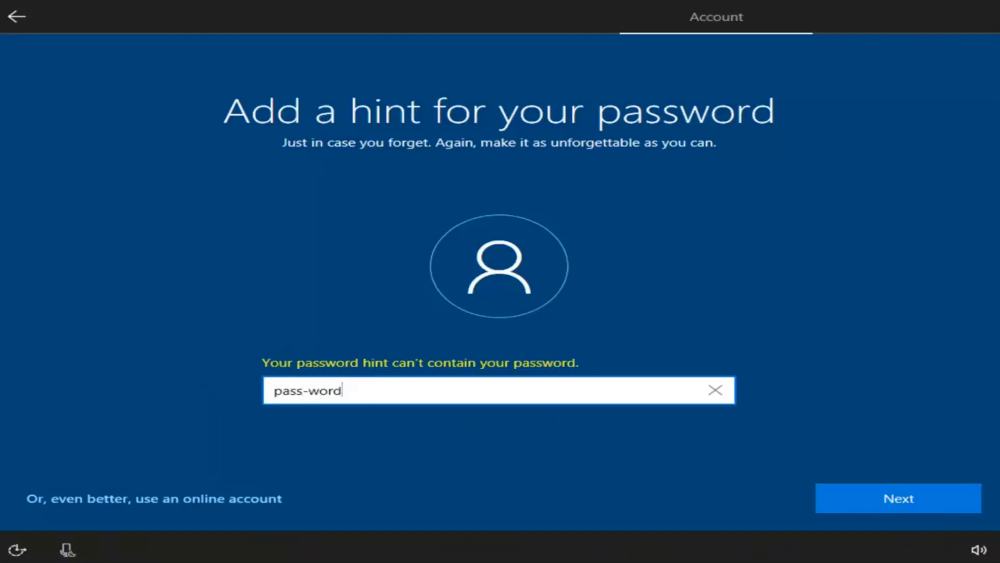
pyautogui.click(906, 503)
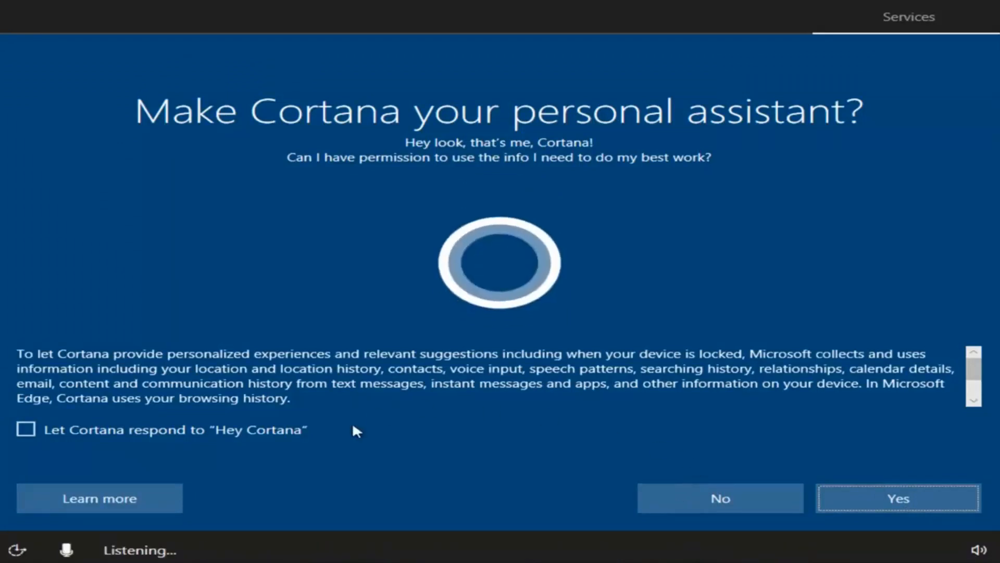
# Step: Decline Cortana; turn off location, speech, tailored experiences and ads, with Basic diagnostics
pyautogui.click(685, 499)
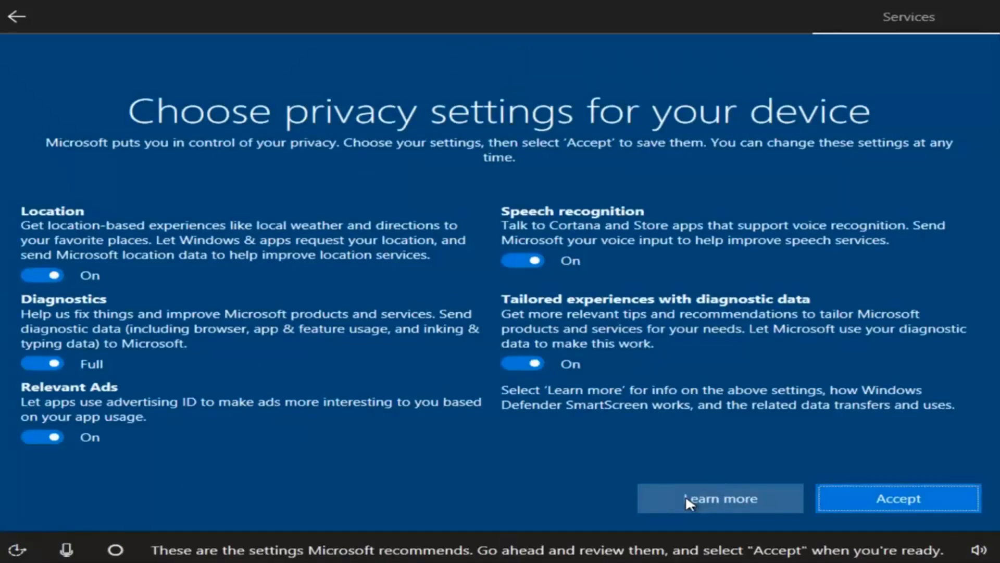
pyautogui.click(44, 276)
pyautogui.click(526, 261)
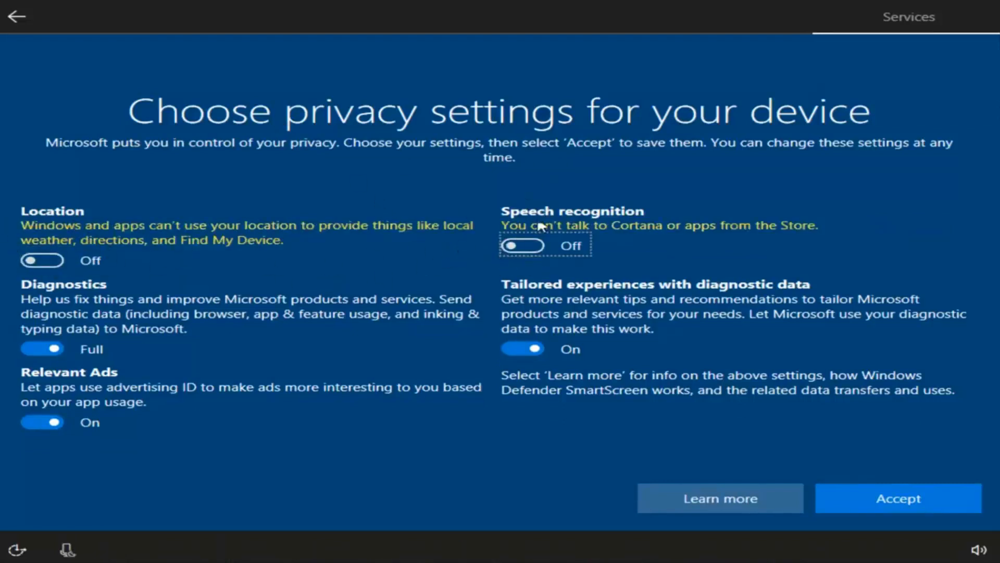
pyautogui.click(516, 346)
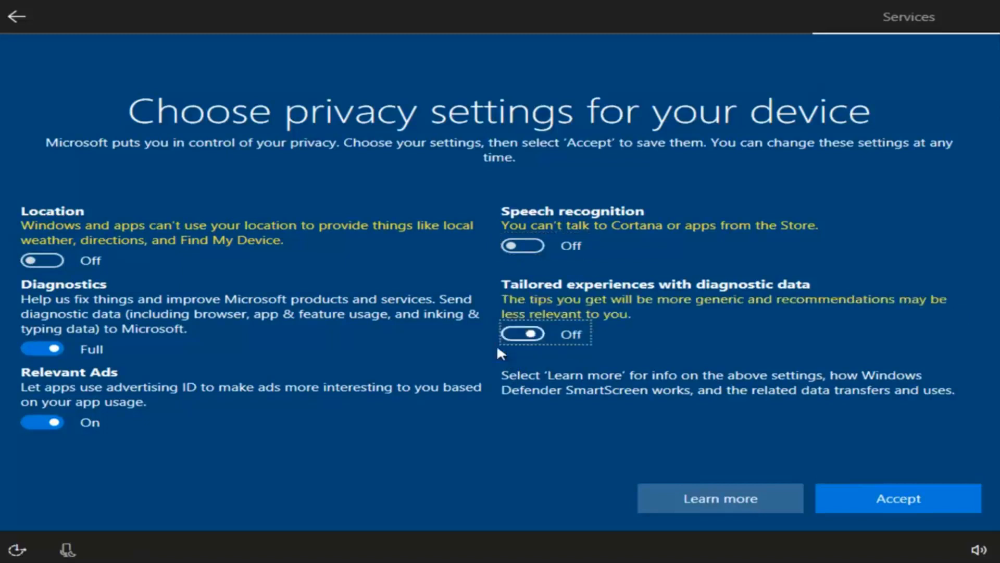
pyautogui.click(32, 420)
pyautogui.click(34, 347)
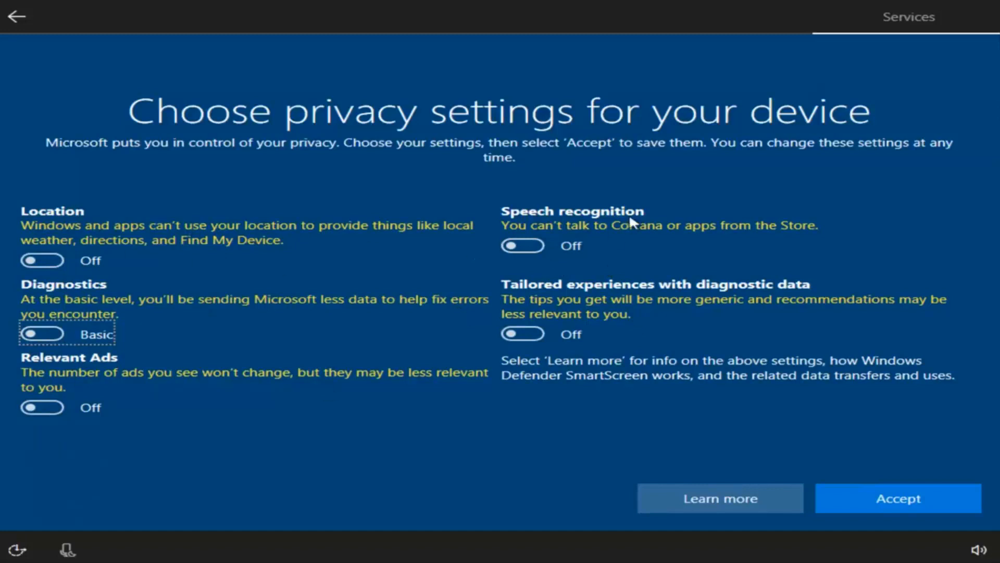
pyautogui.click(844, 503)
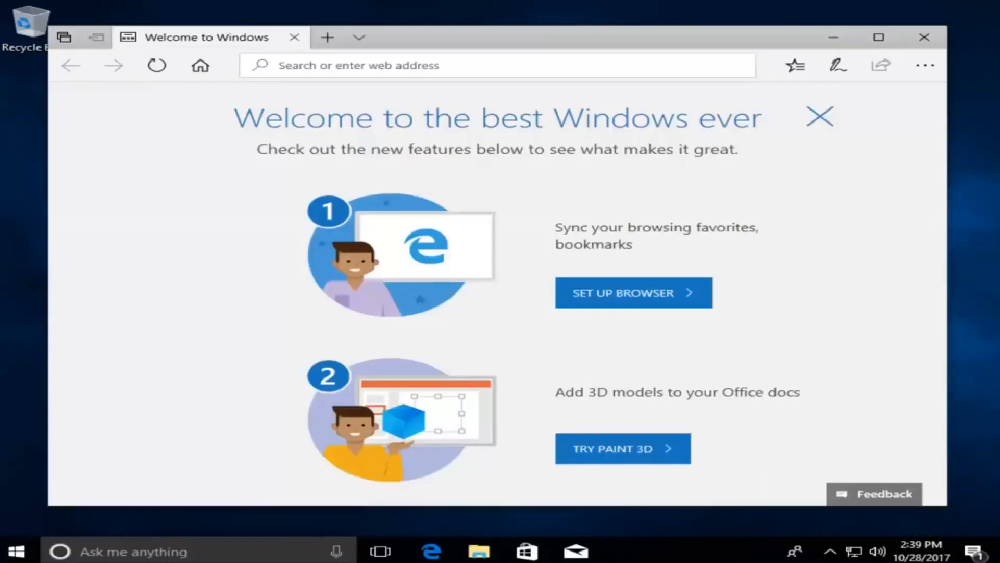
# Step: Close the Edge welcome window, then briefly open and dismiss the Start menu
pyautogui.click(668, 46)
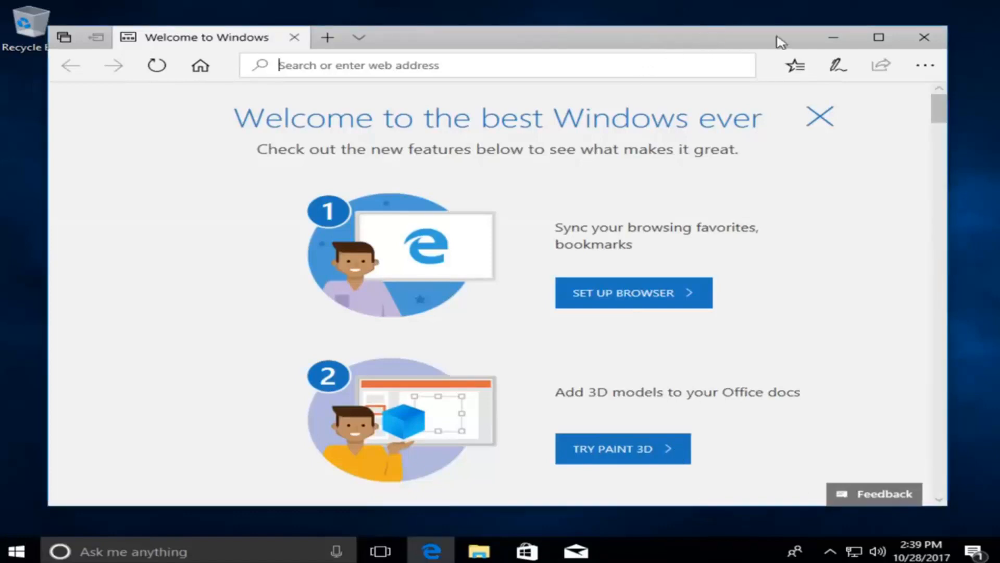
pyautogui.click(915, 41)
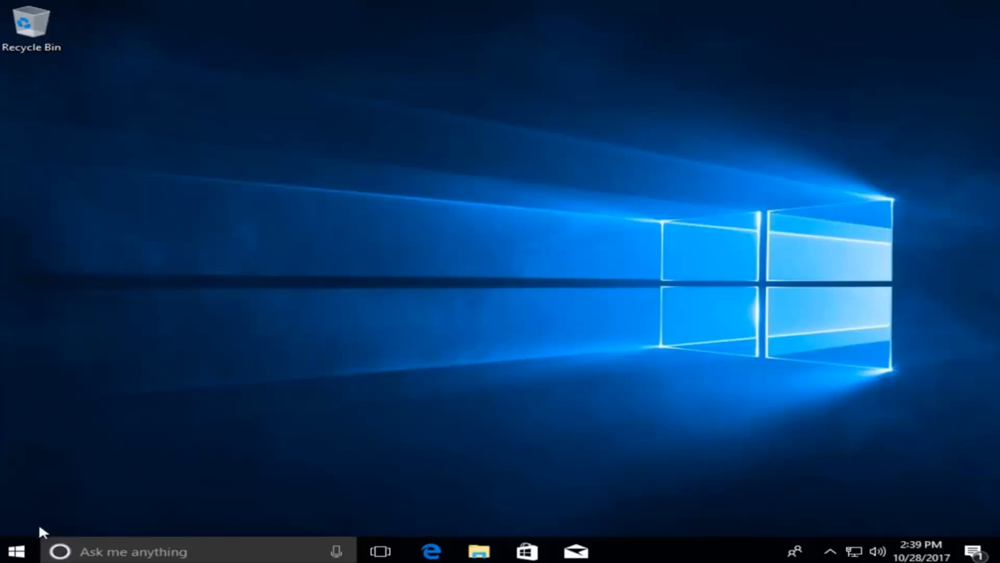
pyautogui.click(23, 545)
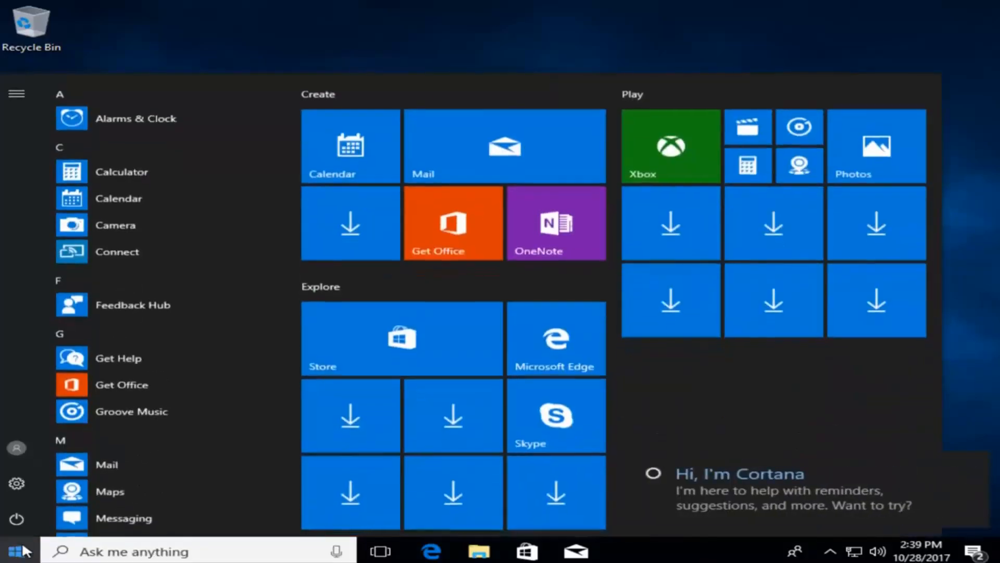
pyautogui.click(442, 32)
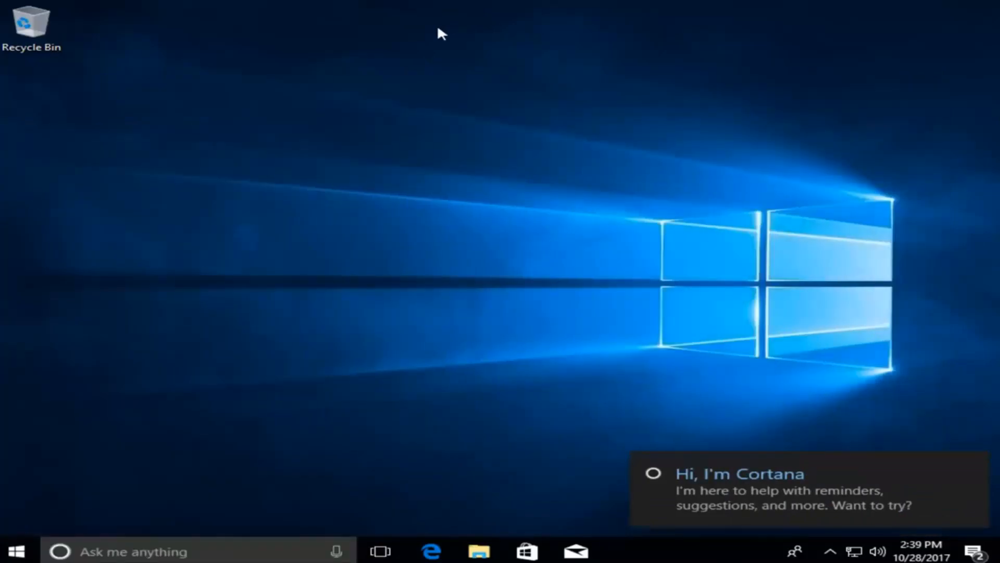